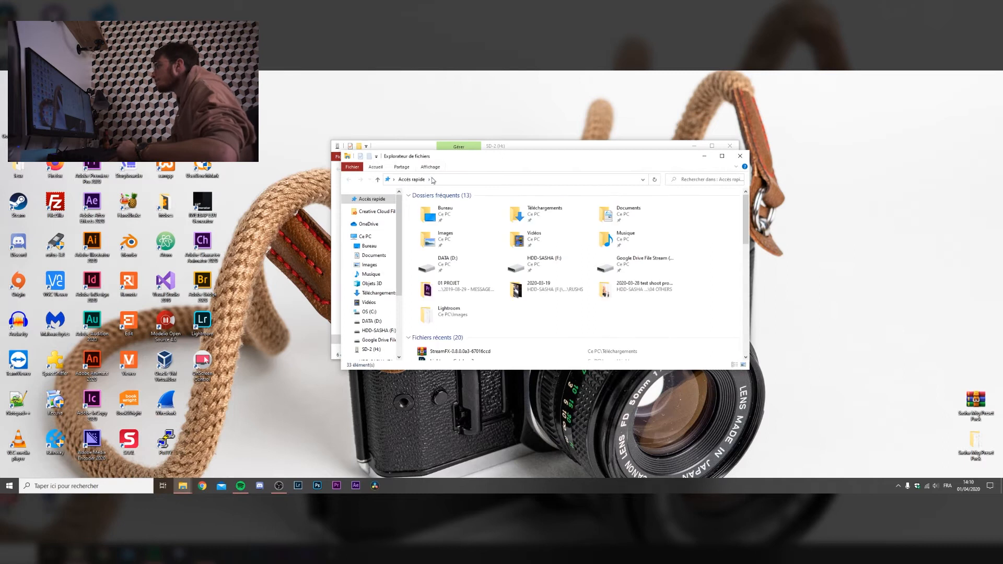
- Open the 04 OTHERS folder on the F: drive under Images, # PHOTOS, 01 RAW
left_click(380, 332)
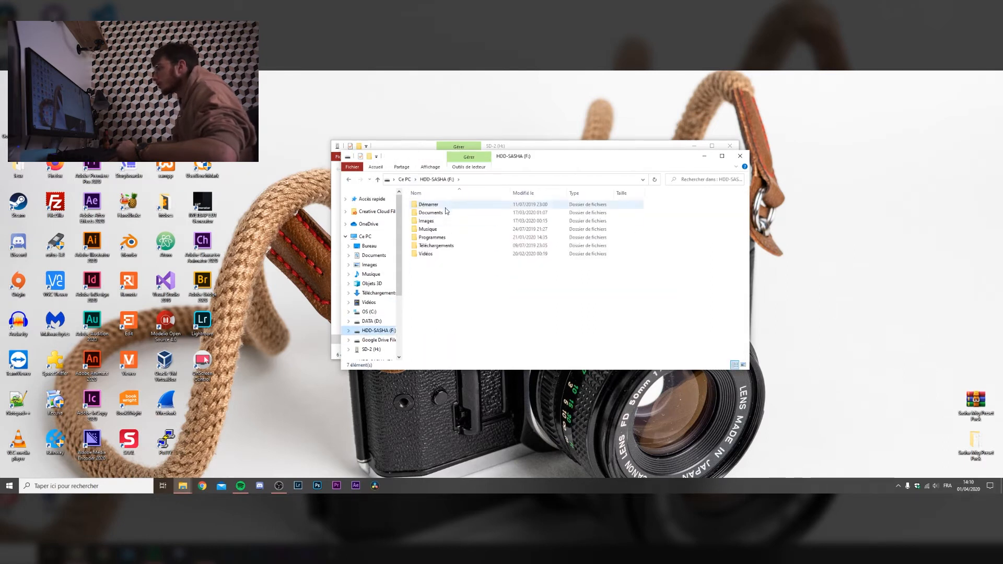
double_click(444, 221)
double_click(453, 207)
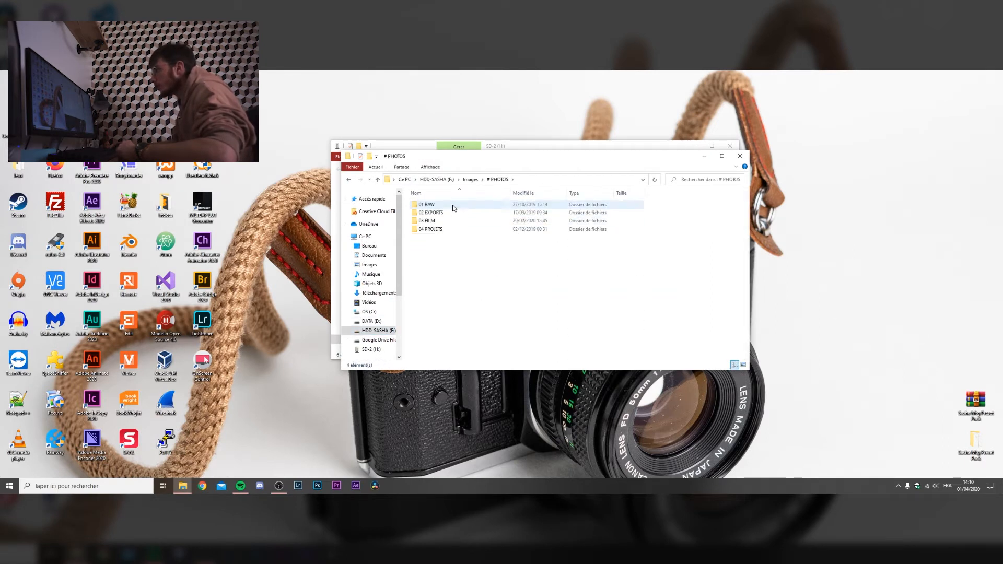
mouse_move(641, 207)
left_mouse_down()
mouse_move(571, 209)
mouse_move(568, 220)
mouse_move(650, 208)
left_mouse_up()
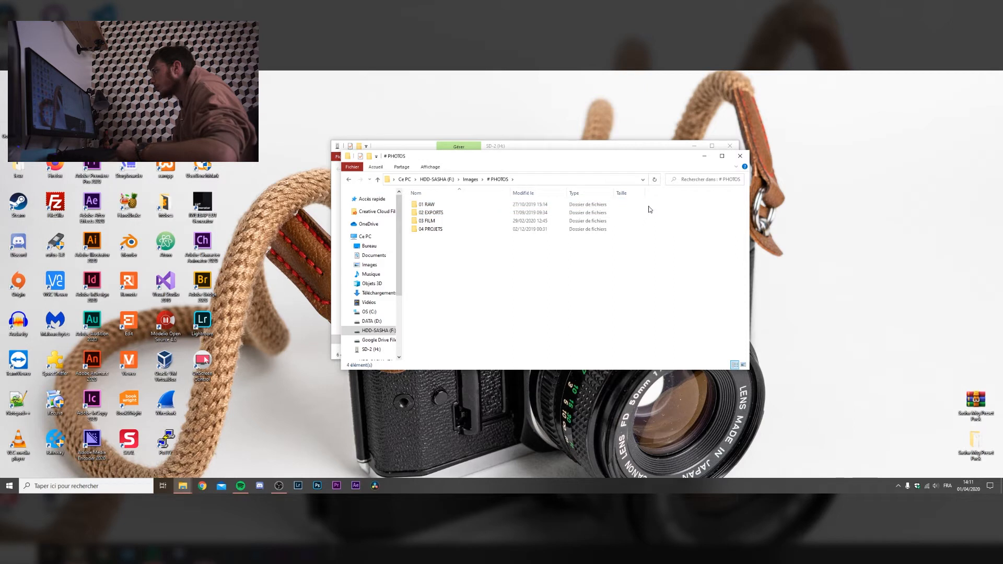
double_click(597, 205)
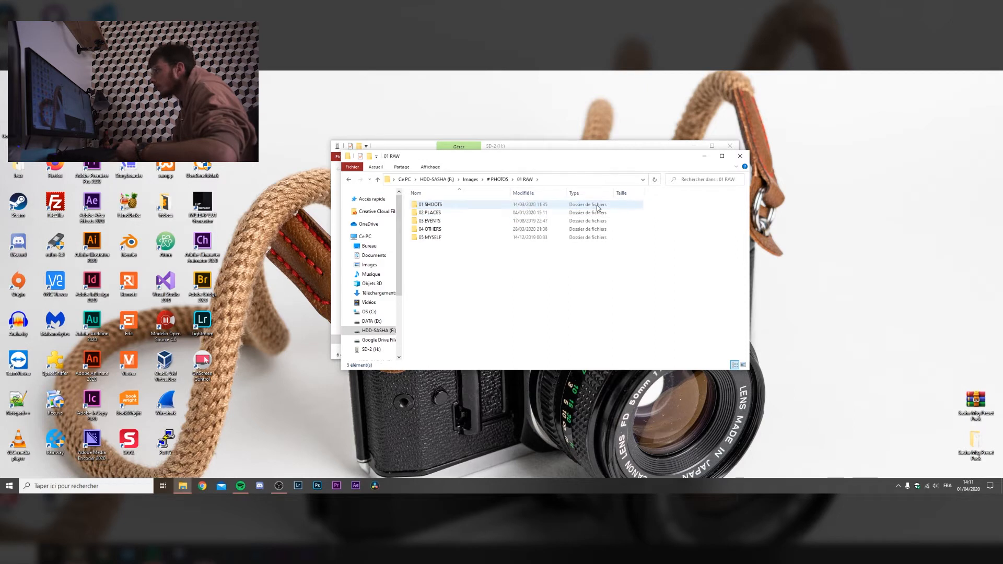
left_click(455, 212)
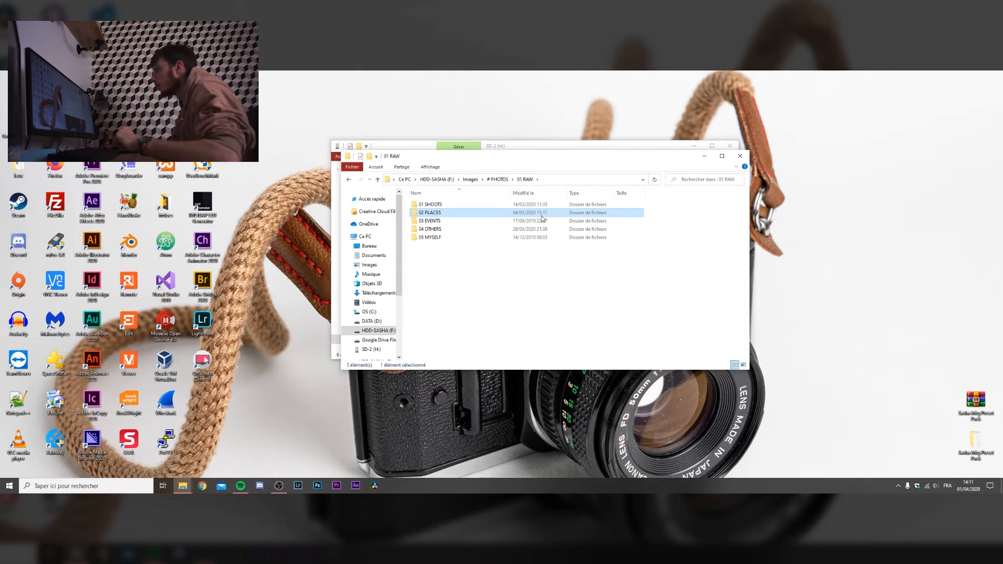
double_click(514, 231)
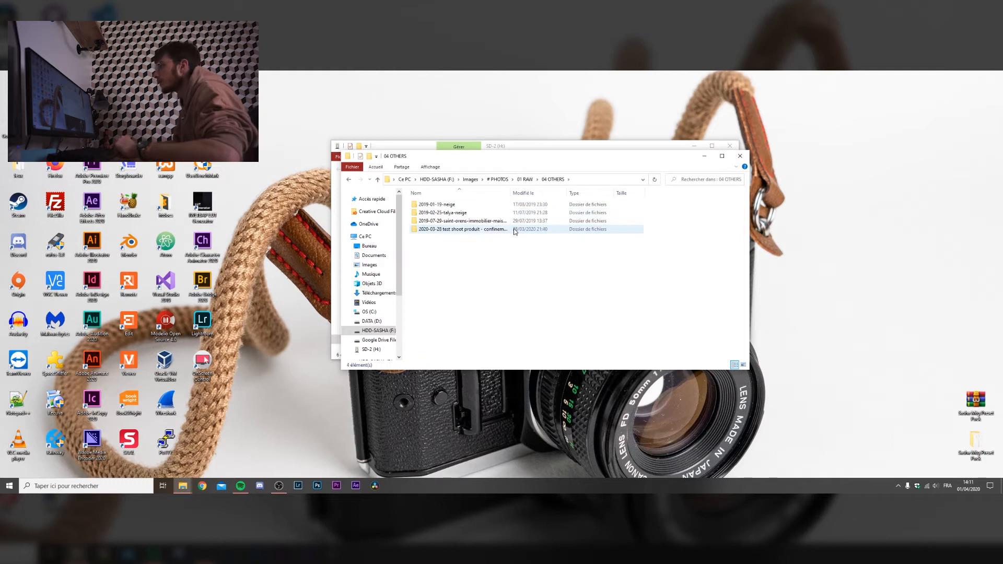
- Create a new folder named "2020-04-01 video lr" in the RAW 04 OTHERS folder
right_click(460, 257)
mouse_move(538, 369)
left_click(583, 369)
type("202")
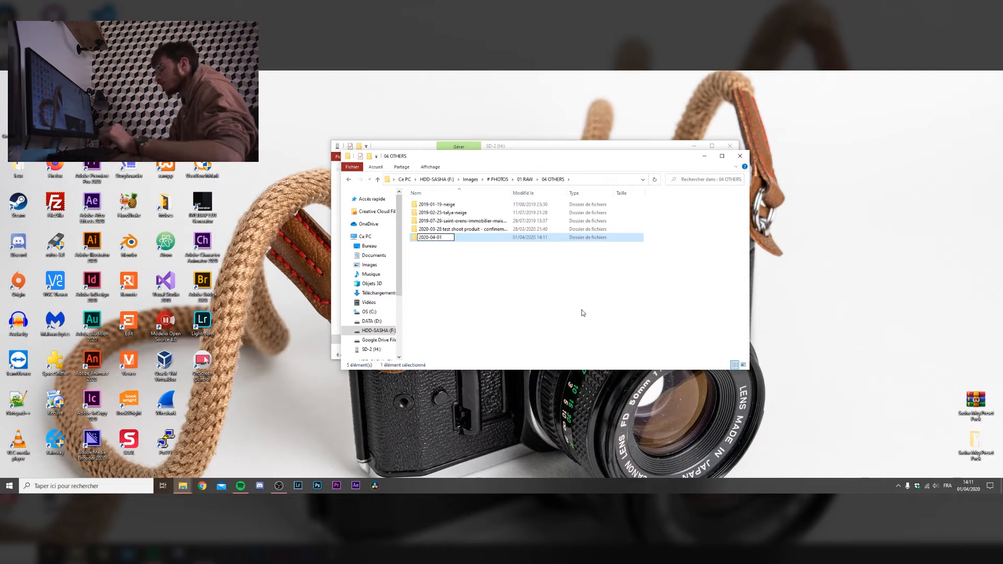
type("0-04-01 ")
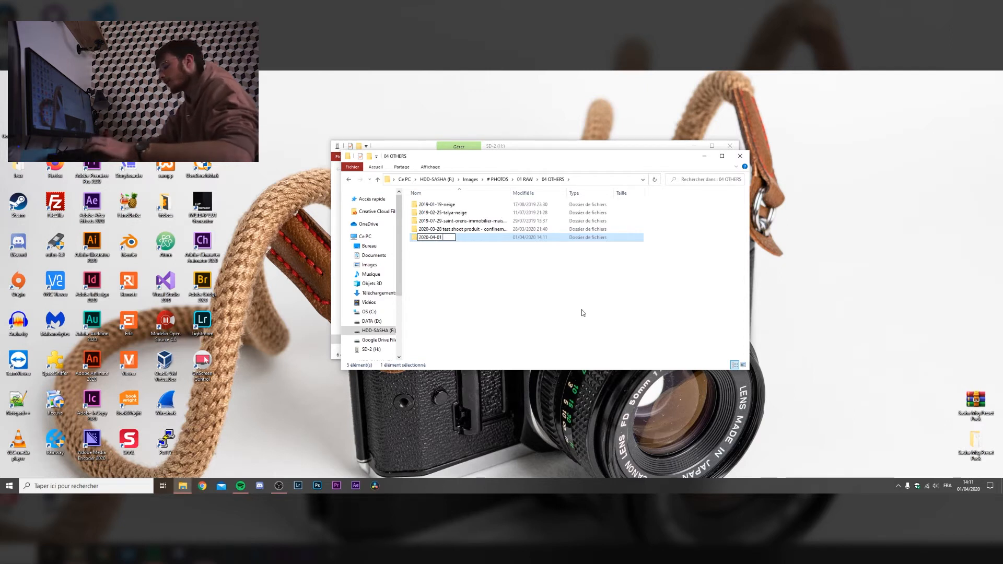
type("video lig")
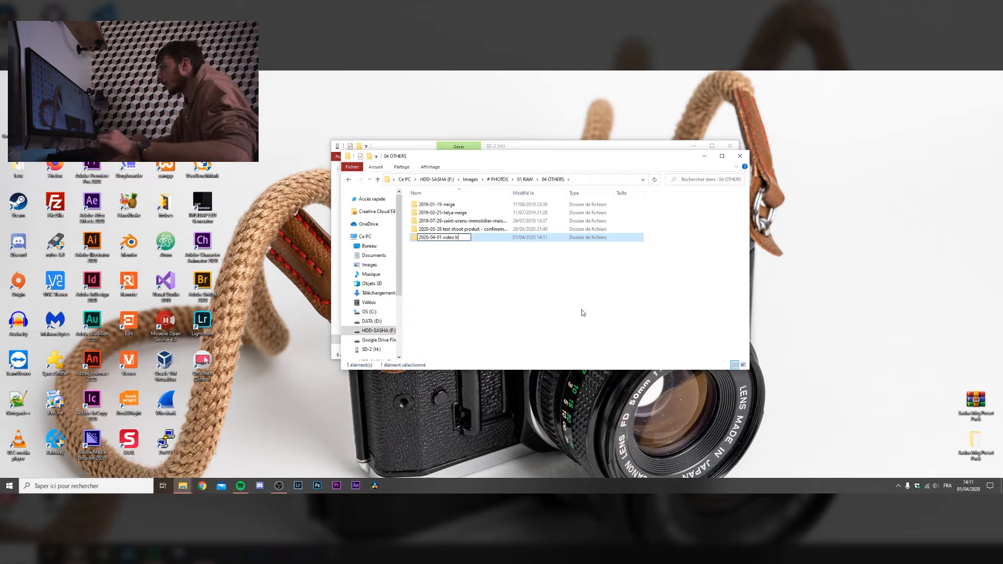
key("BackSpace")
type("r")
key("Return")
- Copy the six ARW photos from the SD-2 (H:) card into the new "2020-04-01 video lr" folder
double_click(468, 241)
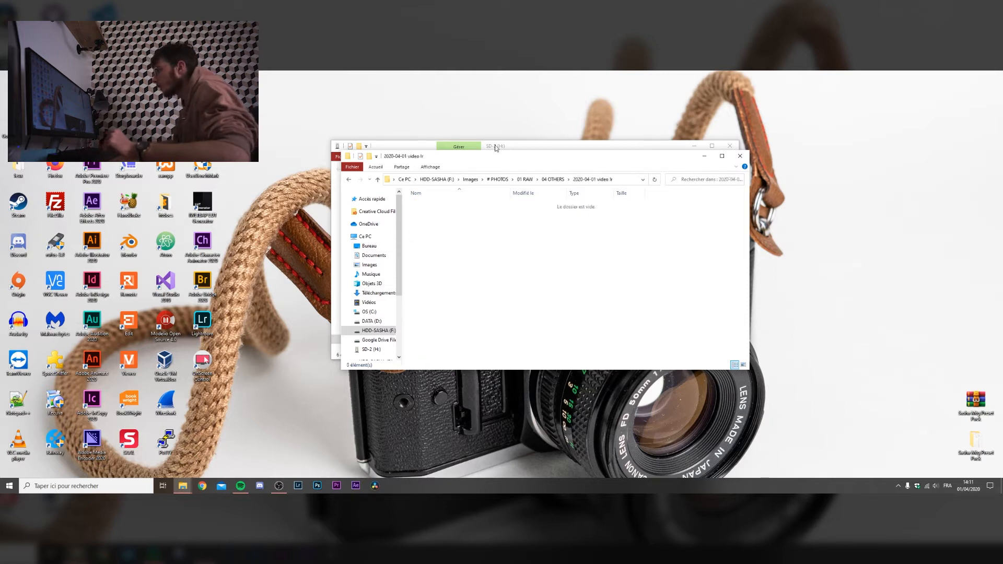
left_click(507, 148)
left_click_drag(453, 293, 505, 261)
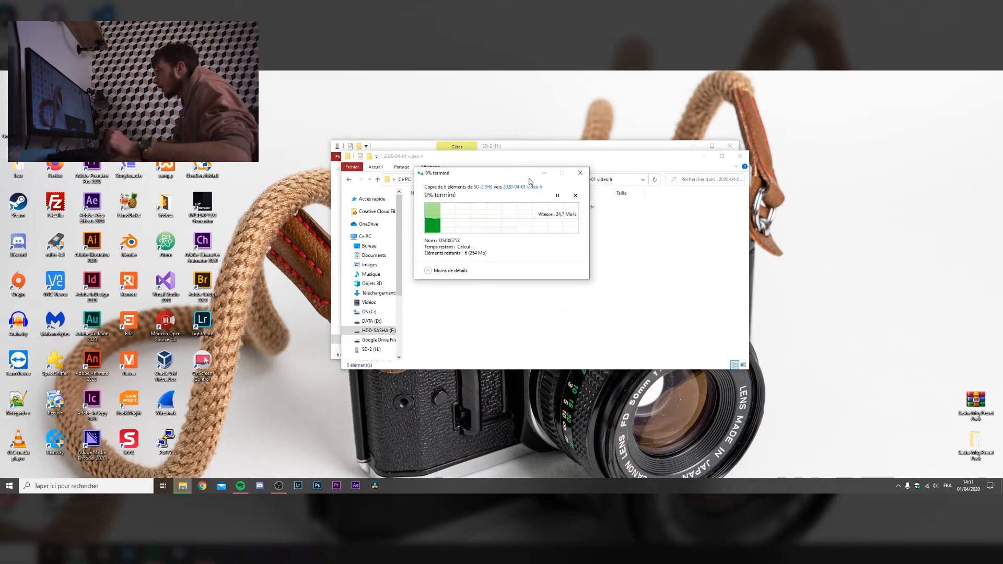
- Go back to # PHOTOS and open 04 OTHERS inside the 02 EXPORTS folder
left_click(525, 179)
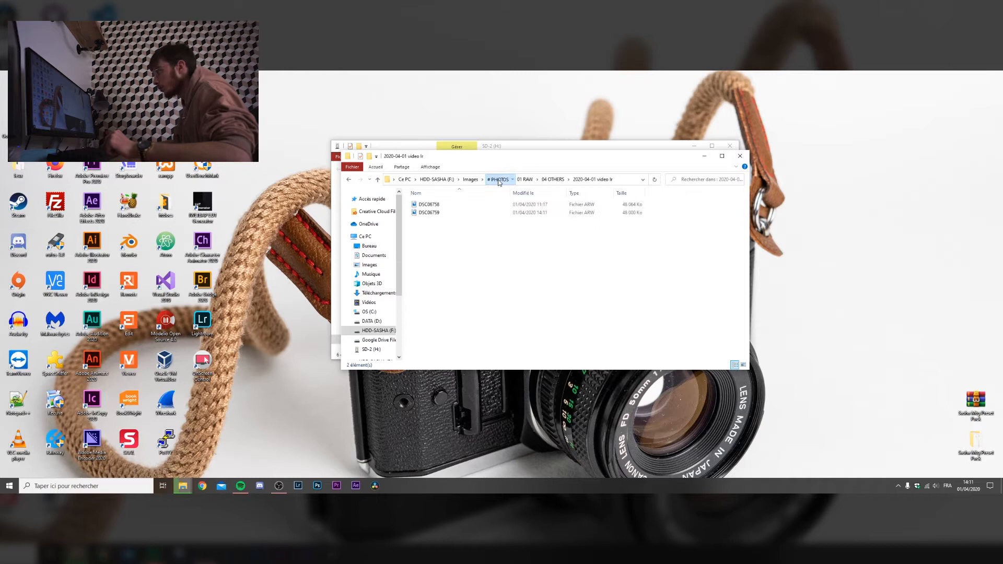
left_click(499, 179)
double_click(458, 214)
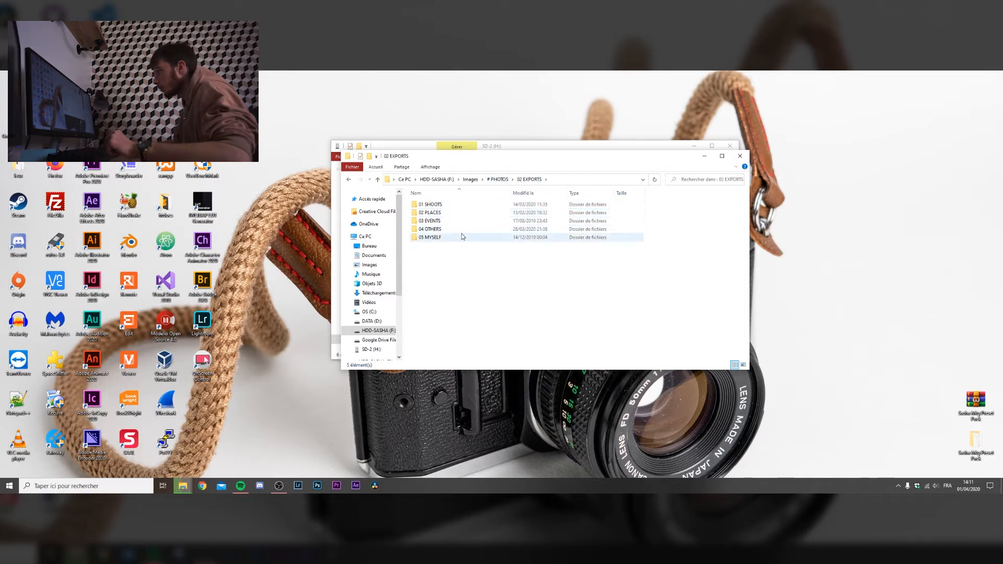
double_click(463, 229)
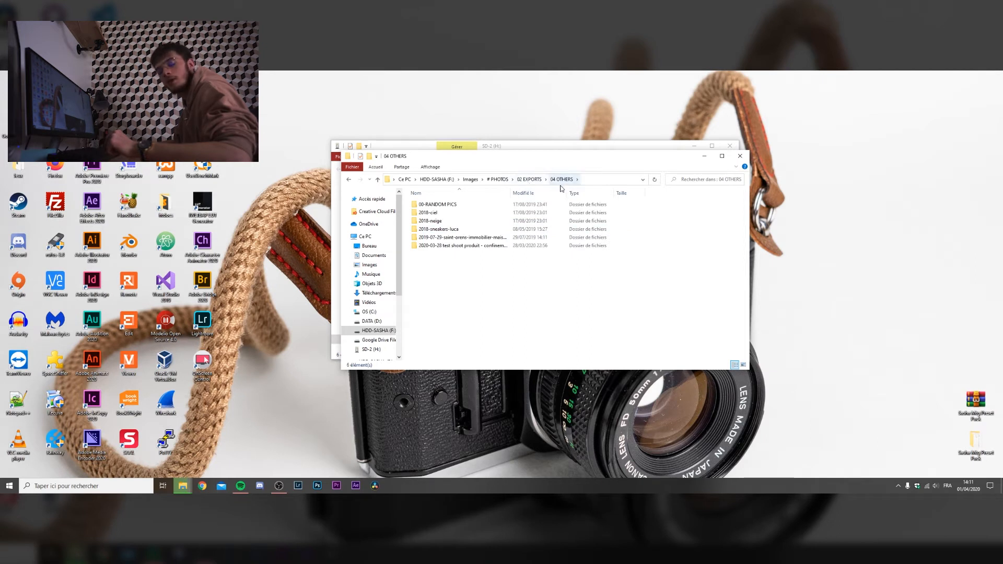
- Create a matching folder named "2020-04-01 video lr" in the exports 04 OTHERS folder and open it
right_click(468, 278)
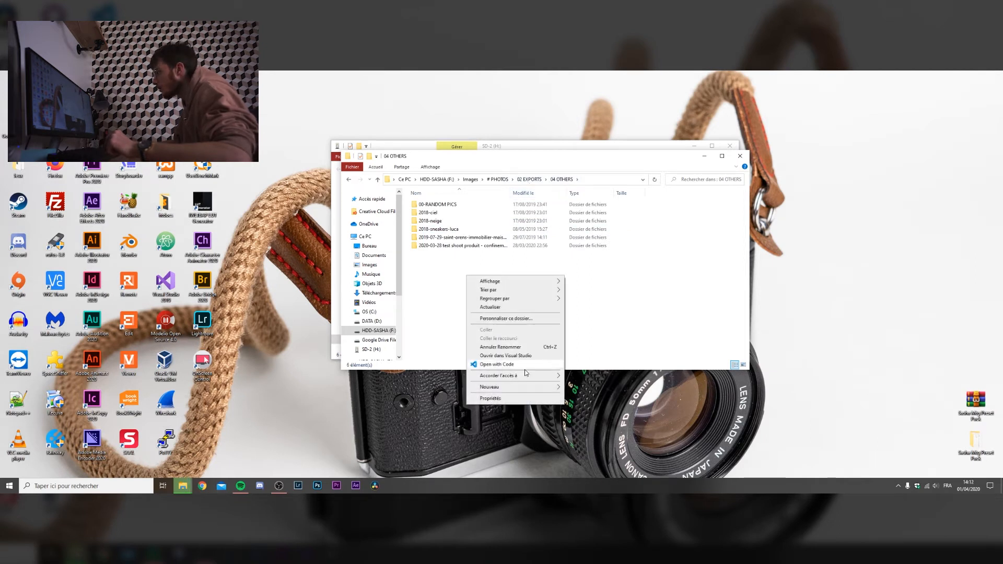
mouse_move(546, 388)
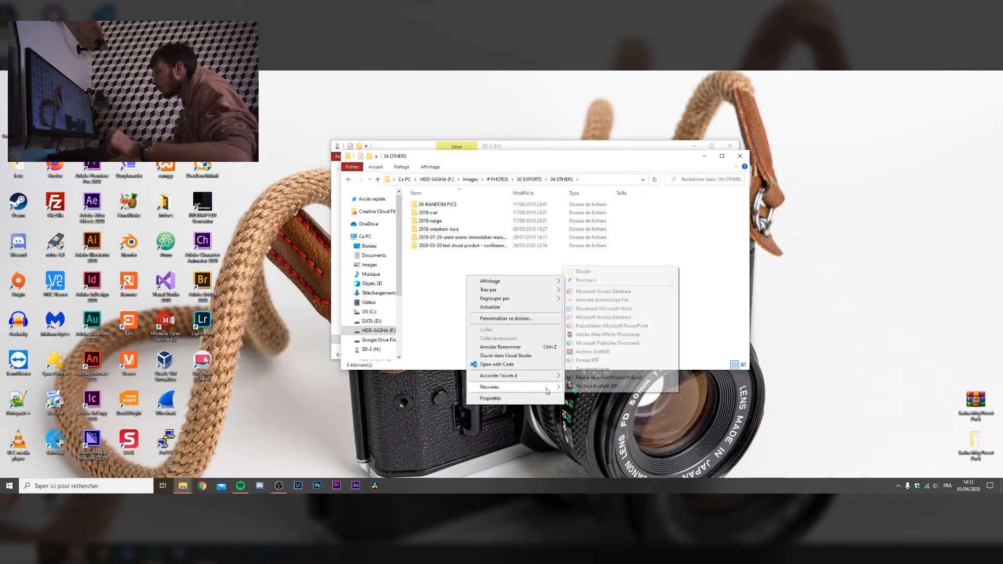
left_click(601, 272)
type("2020-04-01")
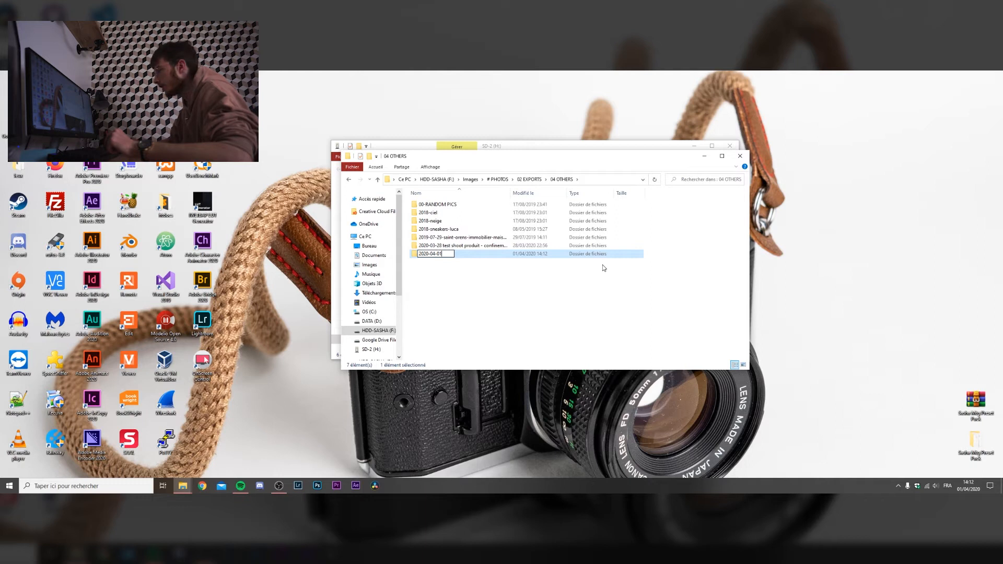
type(" vide")
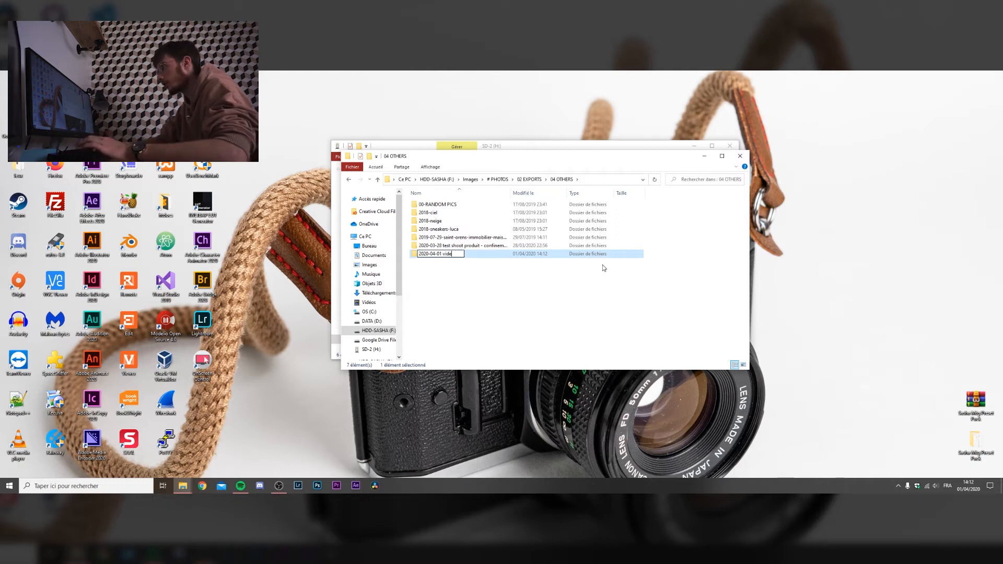
type("o lr")
key("Return")
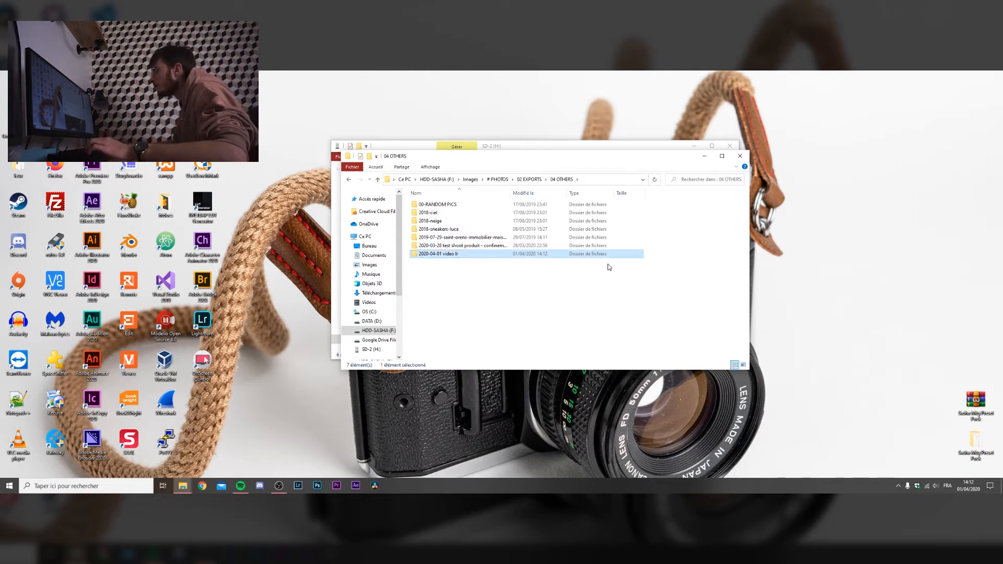
double_click(479, 254)
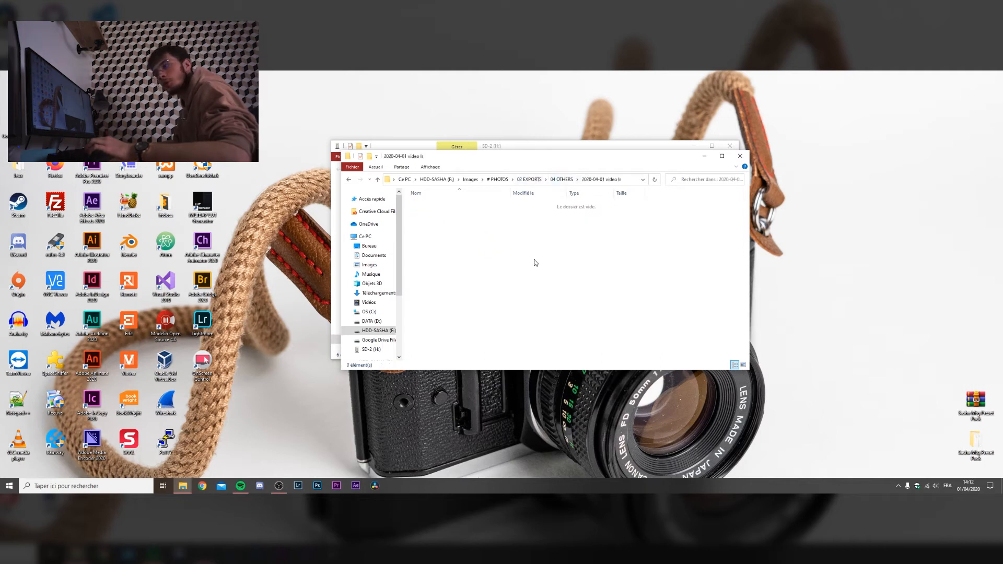
- Safely eject the SD-2 (H:) card from the computer
left_click(575, 146)
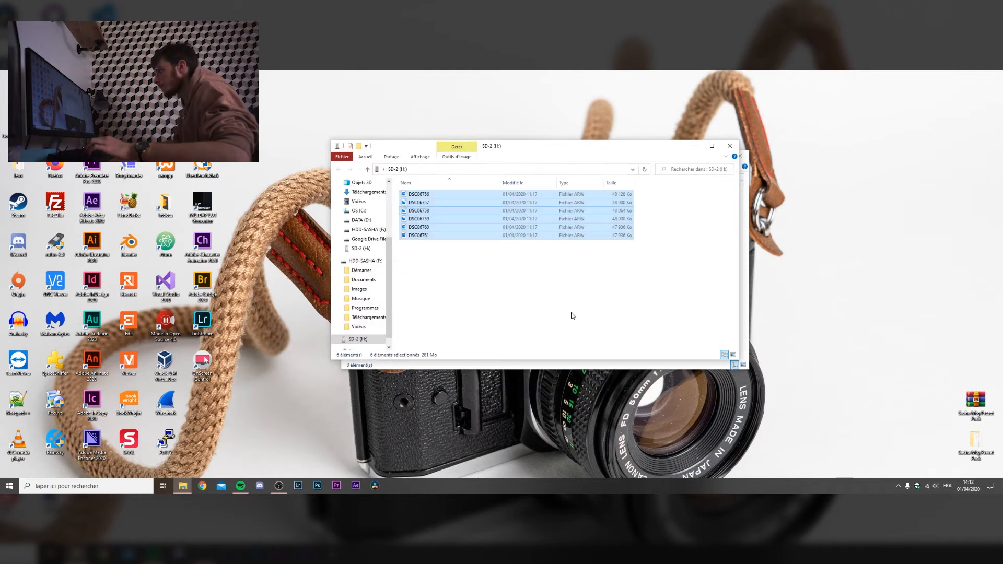
left_click(897, 486)
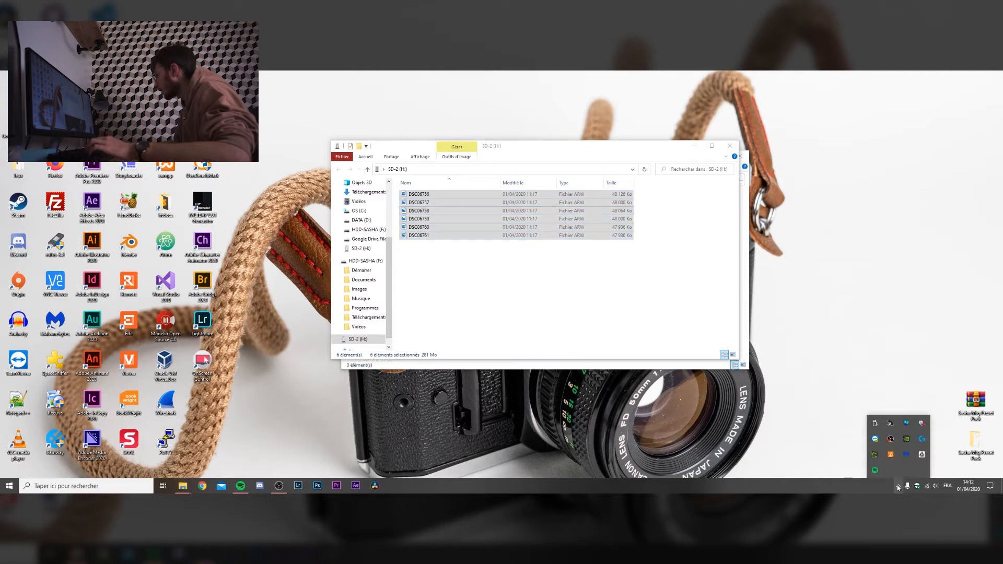
left_click(874, 423)
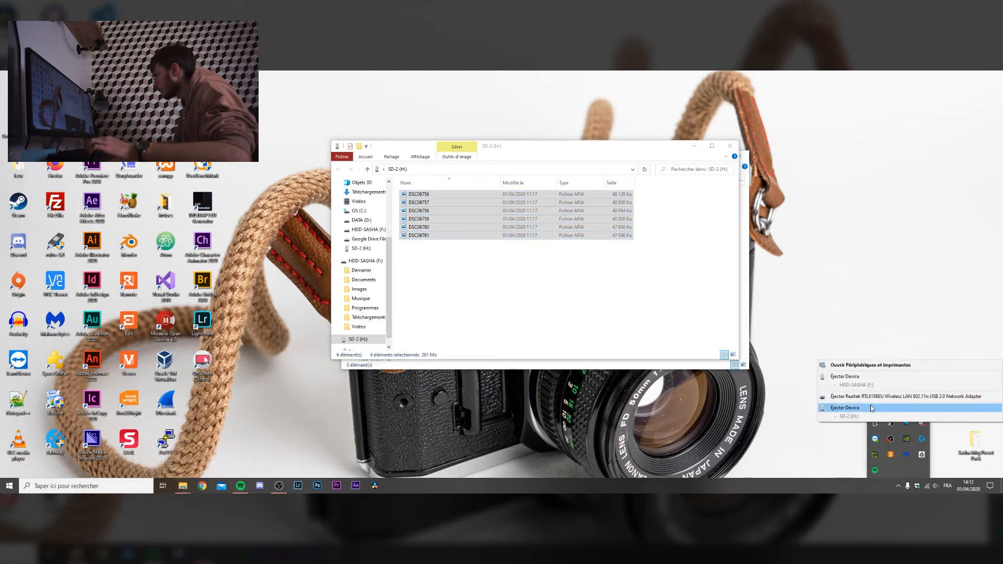
left_click(870, 408)
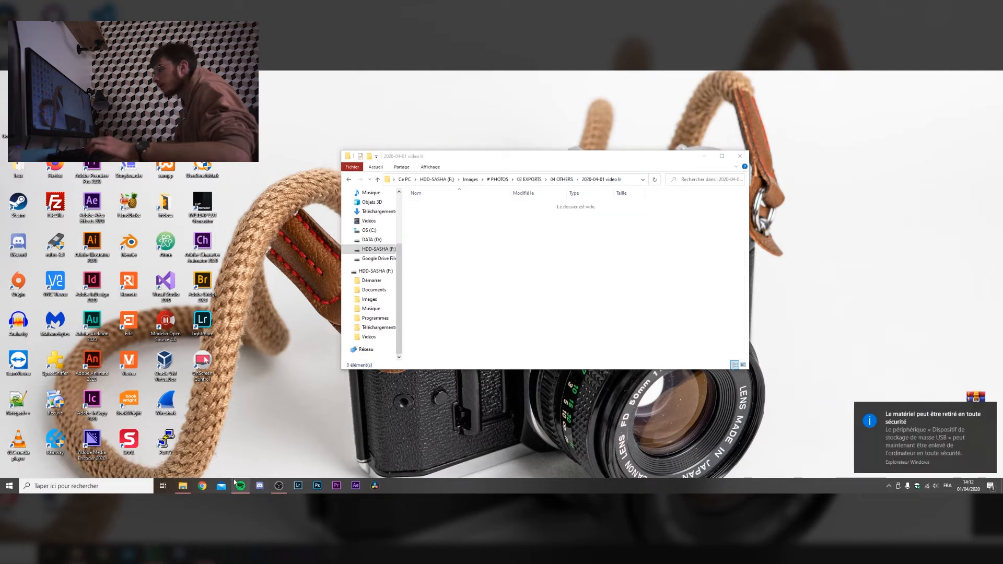
- Switch to Lightroom Classic, start an import from the RAW folder "2020-04-01 video lr" and select all its photos
left_click(298, 485)
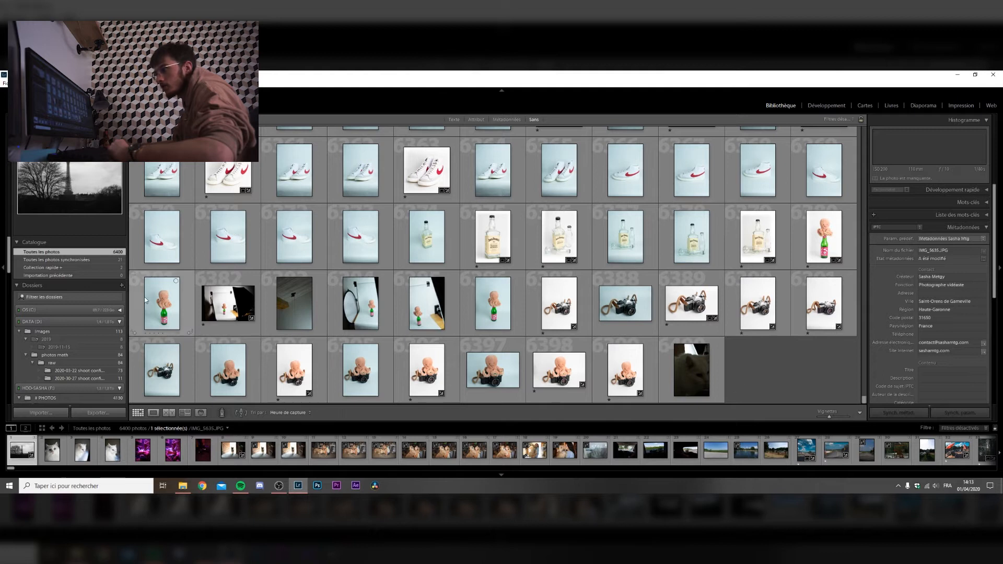
left_click(39, 413)
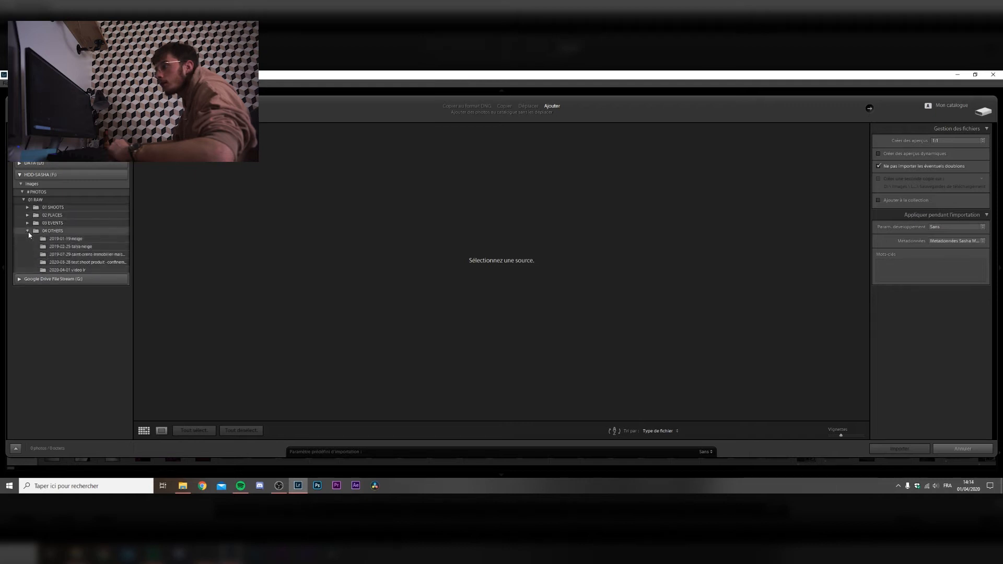
left_click(60, 270)
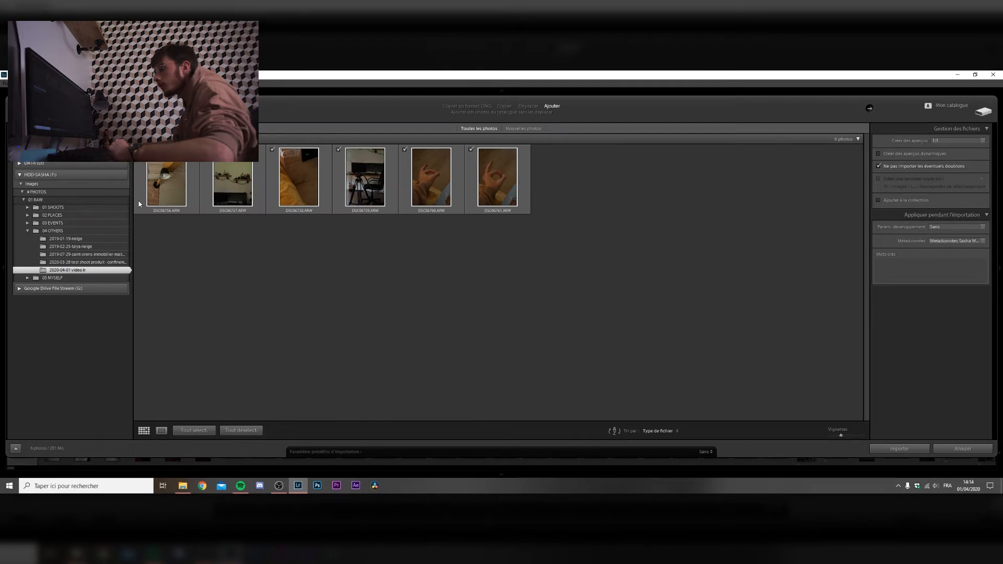
left_click(199, 430)
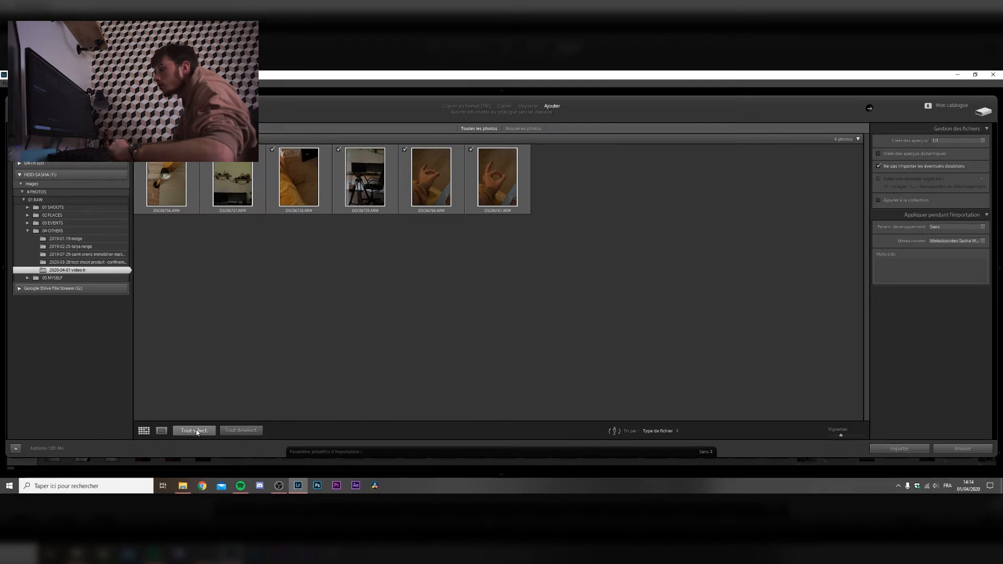
- Check the preview size options, keep 1:1 previews, and import the selected photos into the catalogue
left_click(982, 141)
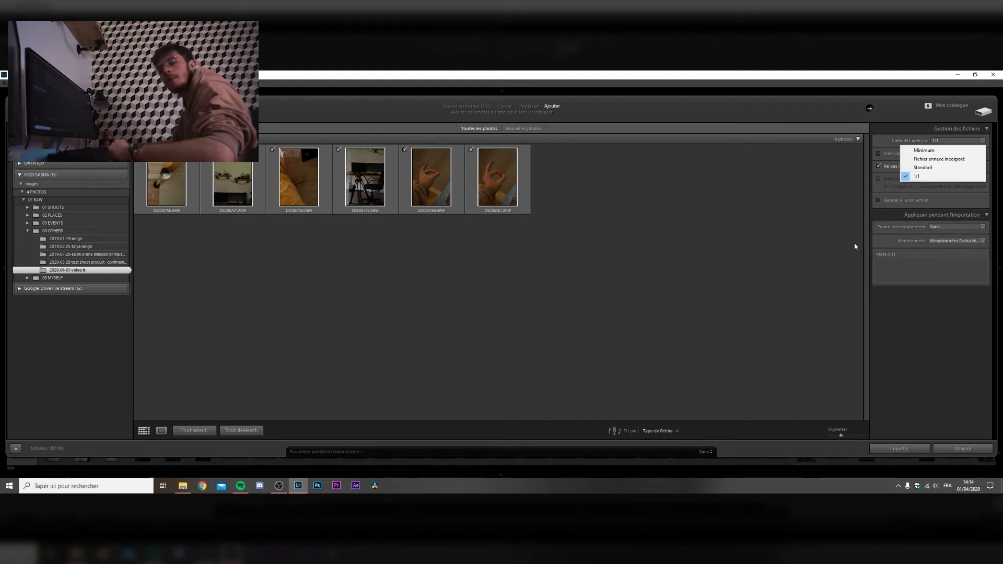
left_click(731, 269)
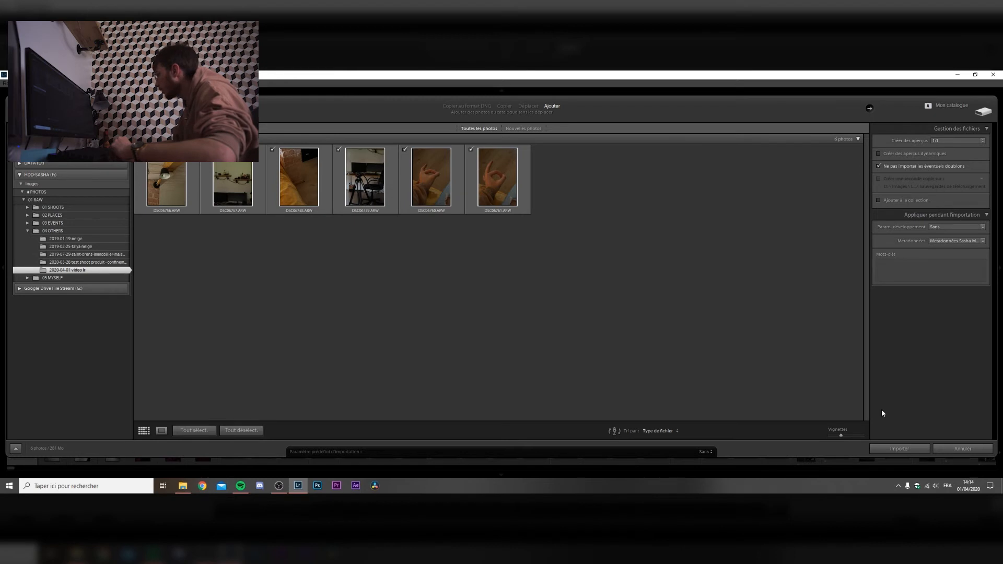
left_click(897, 449)
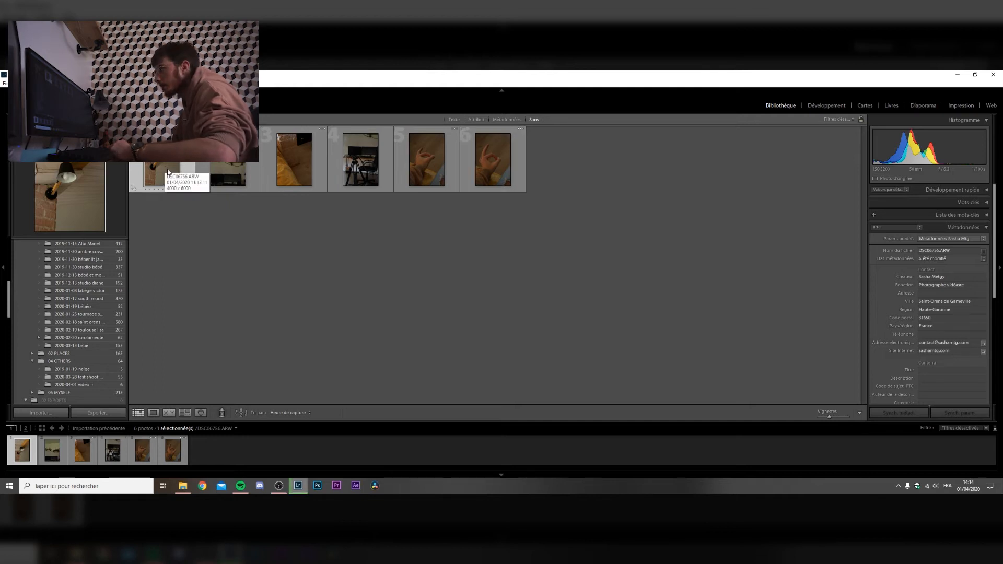
- Open the Develop module and give one star to the shelves photo, the tripod photo and both hand photos
left_click(826, 105)
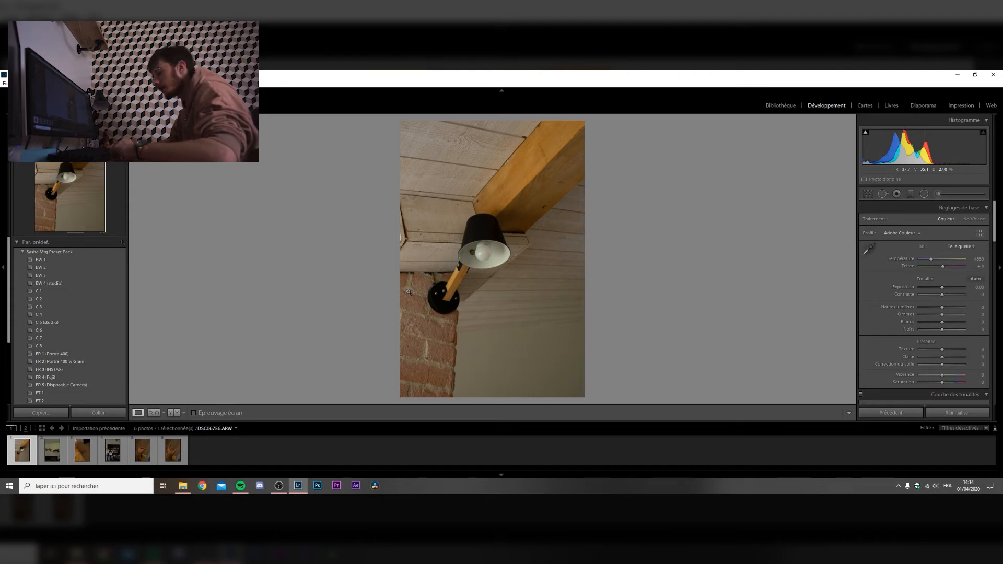
key("Right")
key("1")
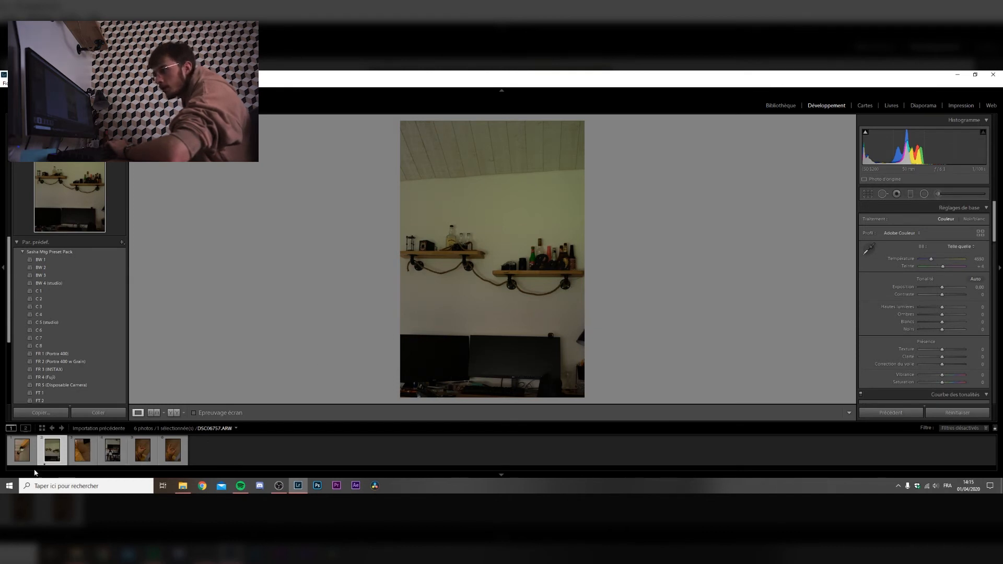
key("Right")
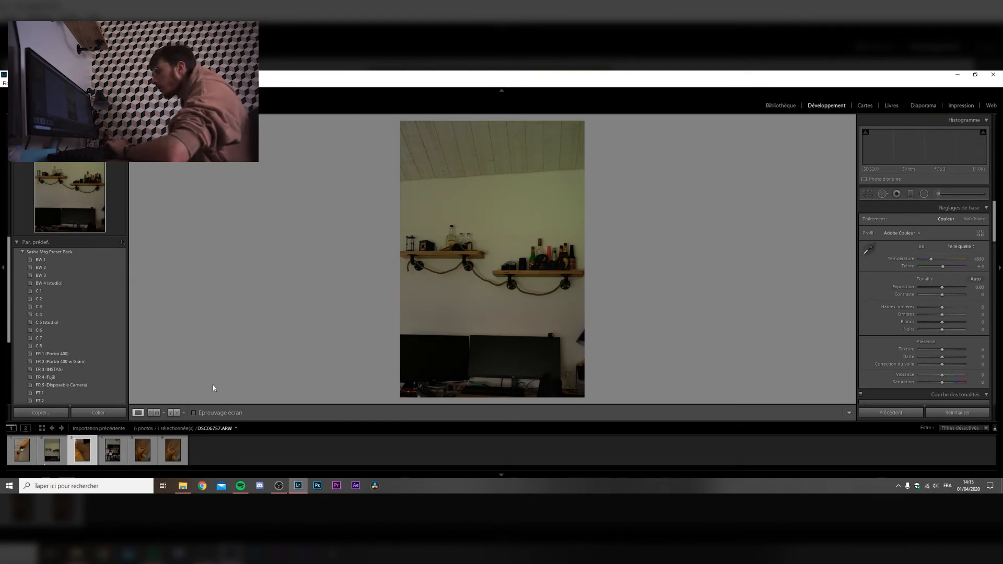
key("Right")
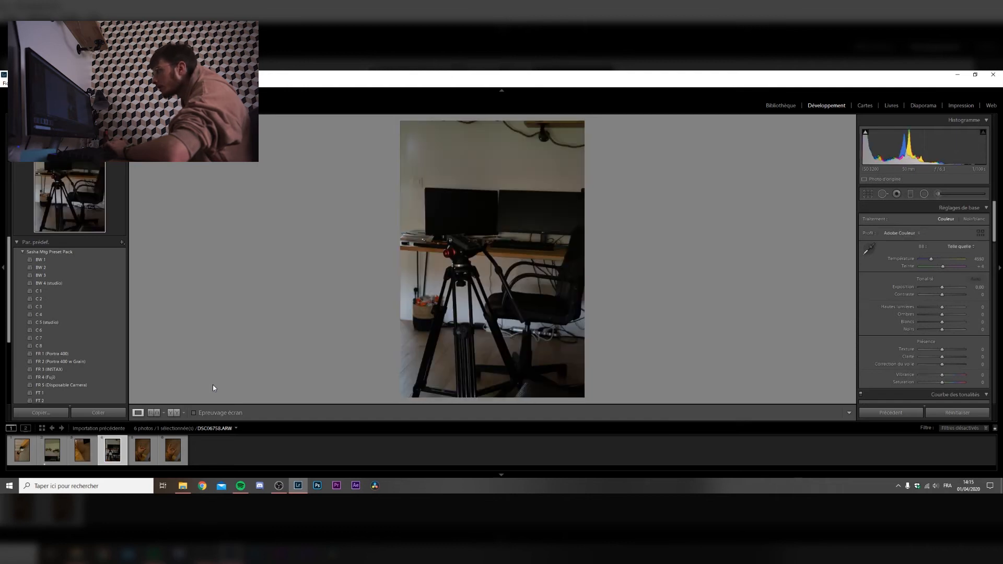
key("Right")
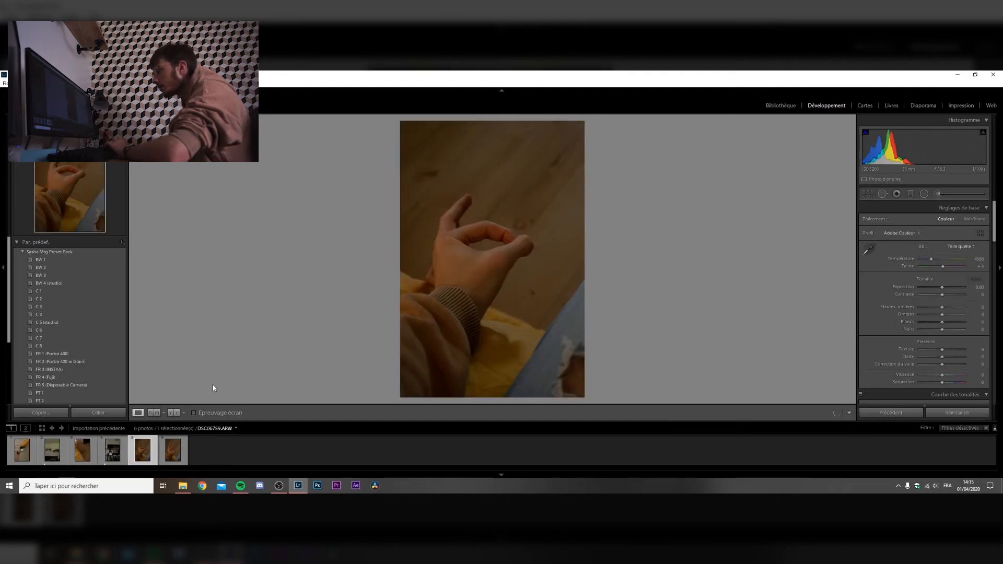
key("Right")
key("1")
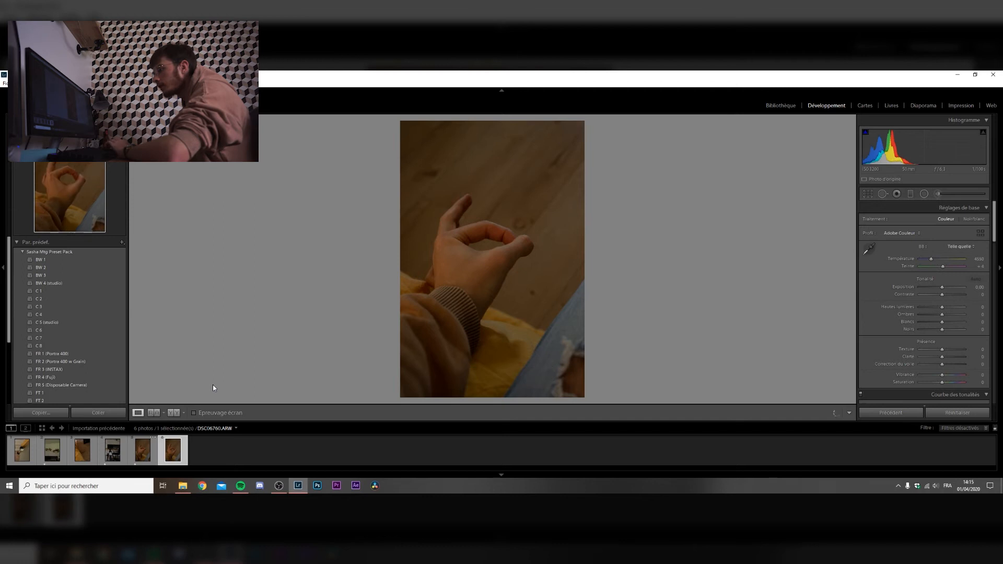
key("1")
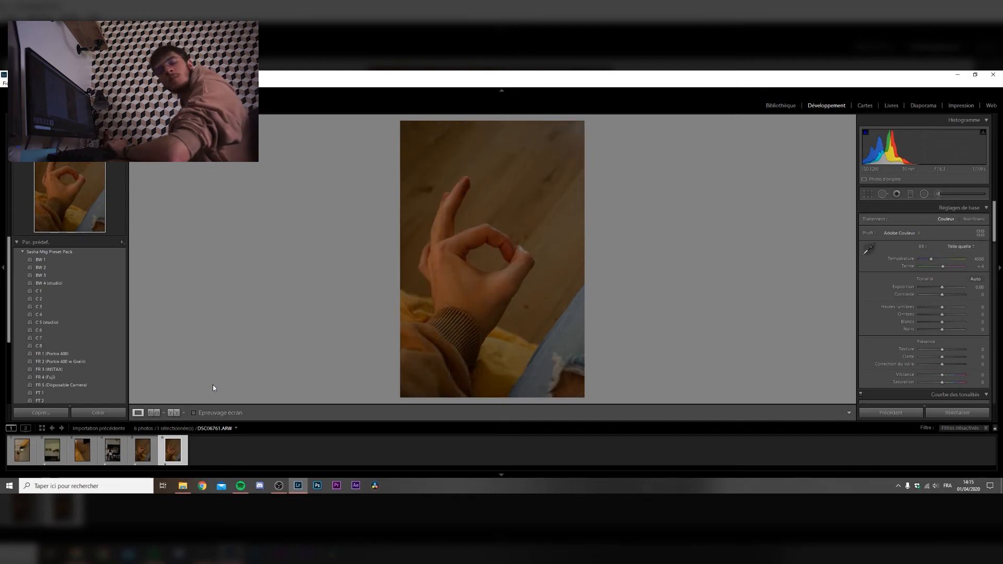
- Raise the rating of the shelves photo and the last hand photo to two stars
key("Left")
key("Left")
key("Left")
key("Left")
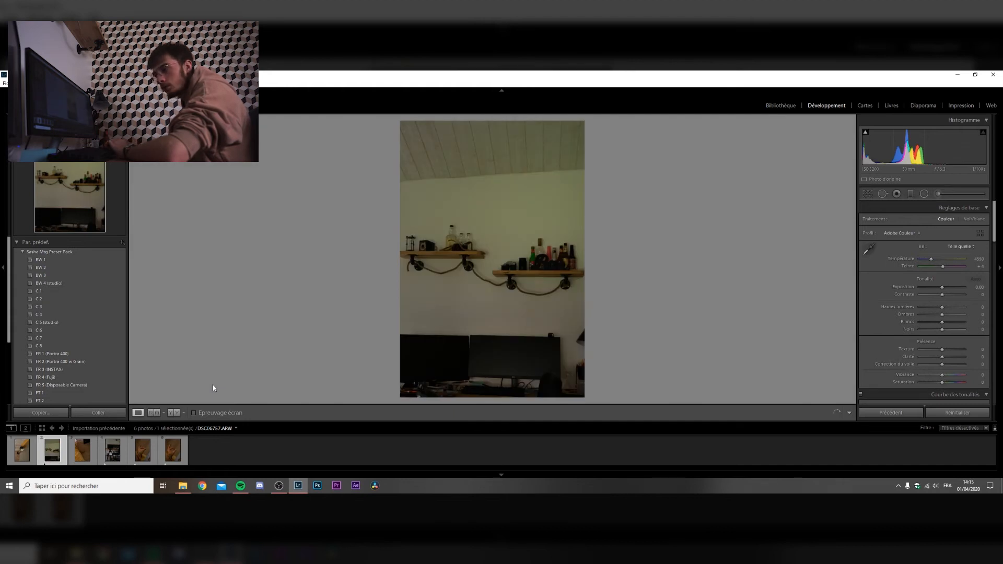
key("2")
key("Right")
key("Right")
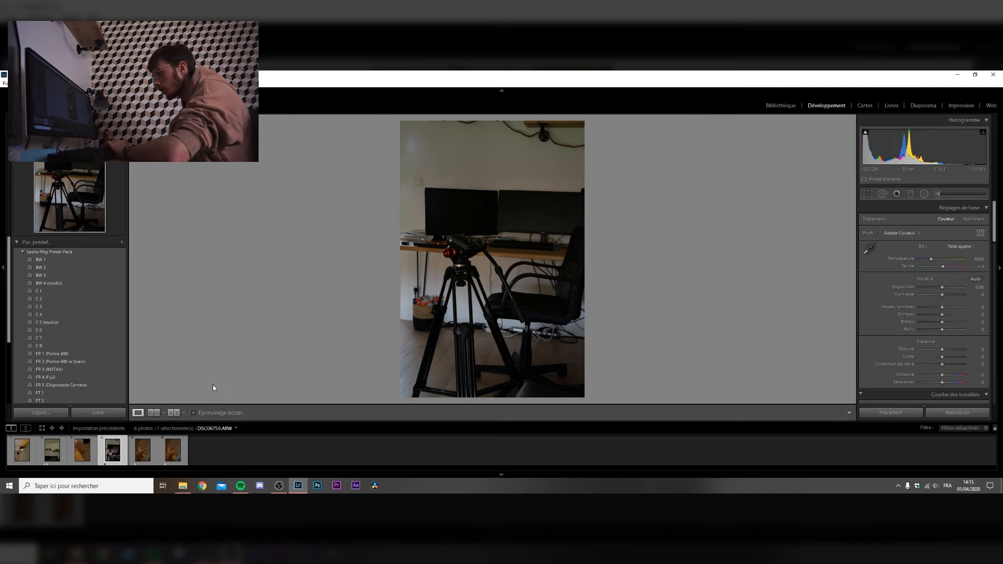
key("Right")
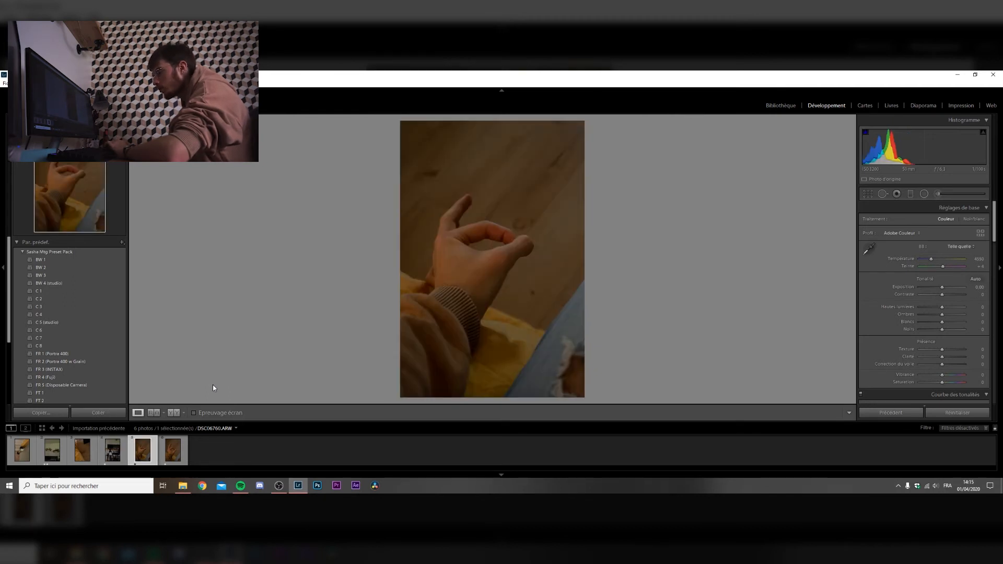
key("Right")
key("2")
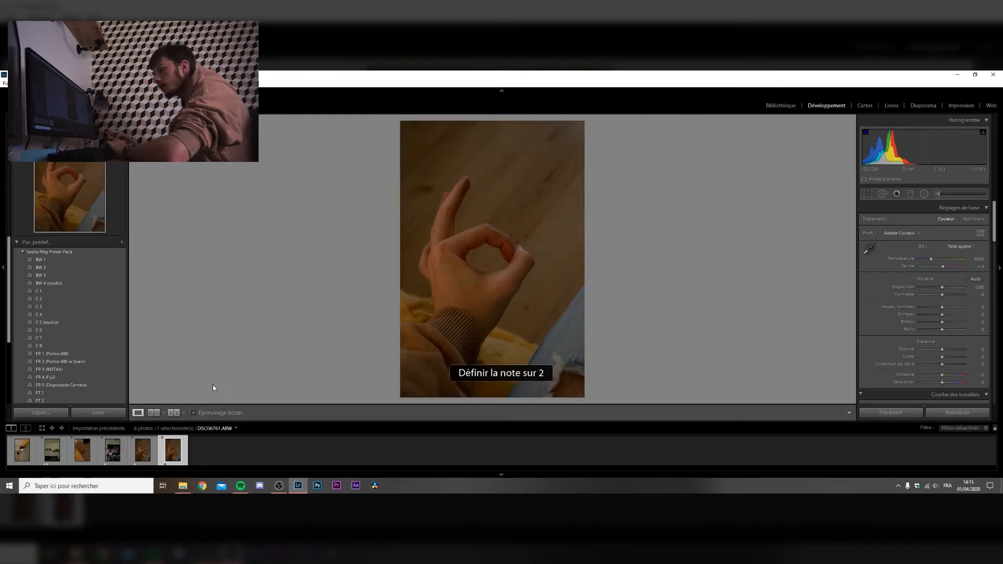
- Look back and forth through the six imported photos to compare the picks with the unrated ones
key("Left")
key("Left")
key("Left")
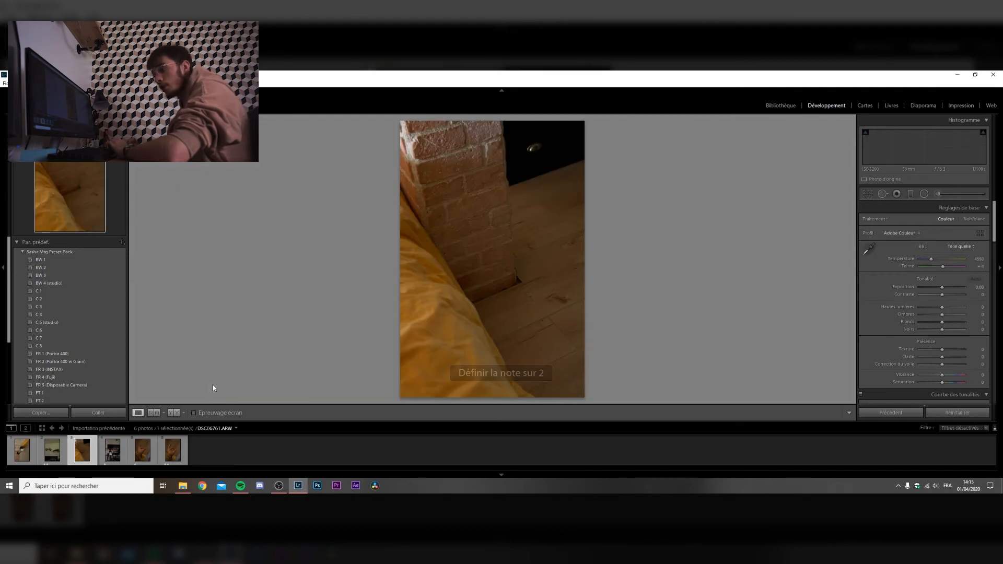
key("Left")
key("Left")
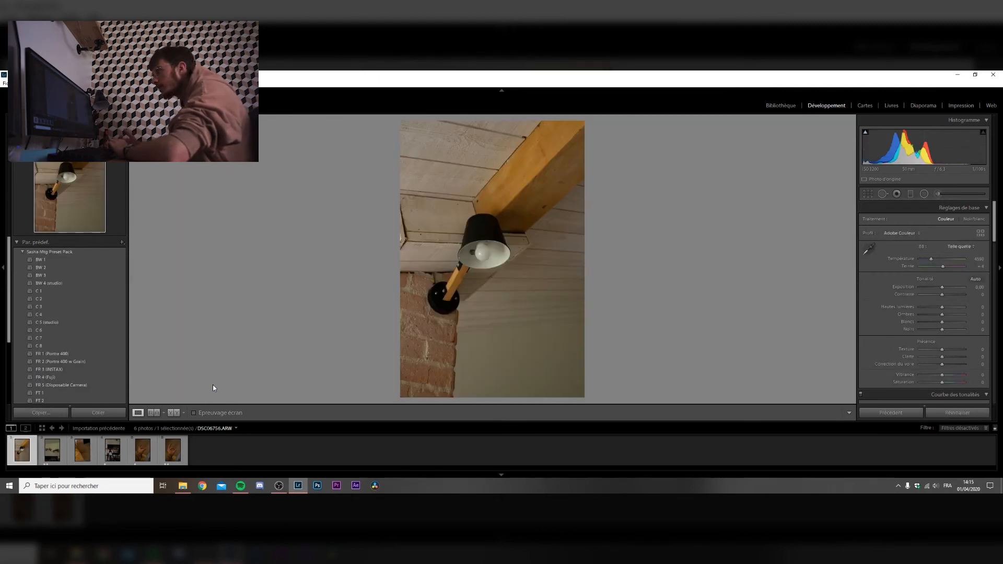
key("Right")
key("Right")
key("Right")
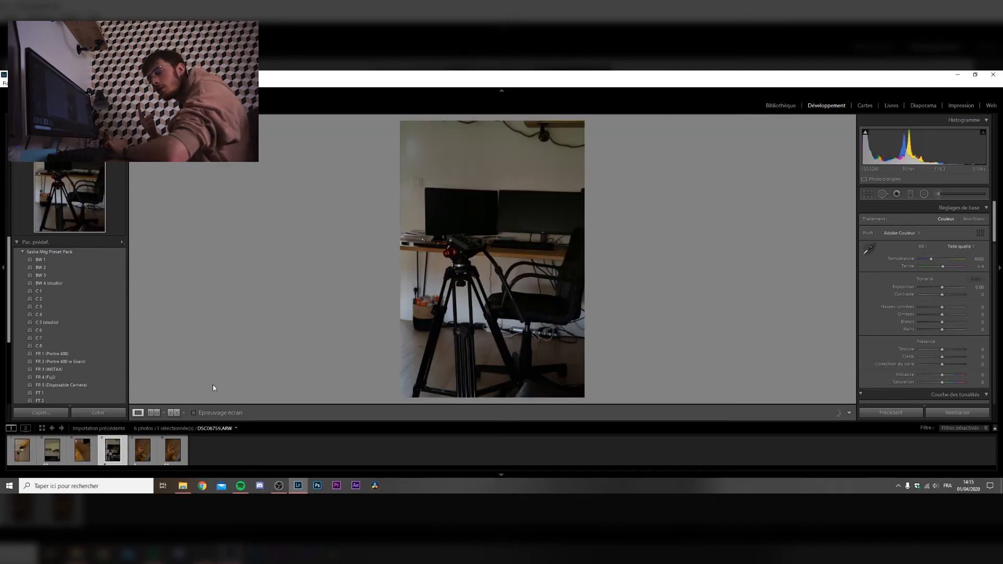
key("Left")
key("Left")
key("Right")
key("Right")
key("Right")
key("Right")
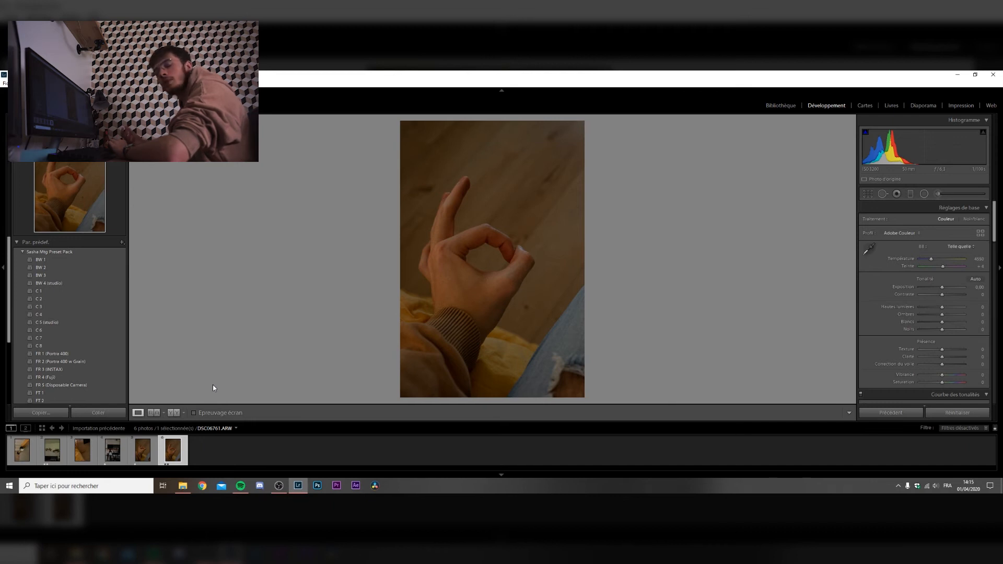
key("Left")
key("Left")
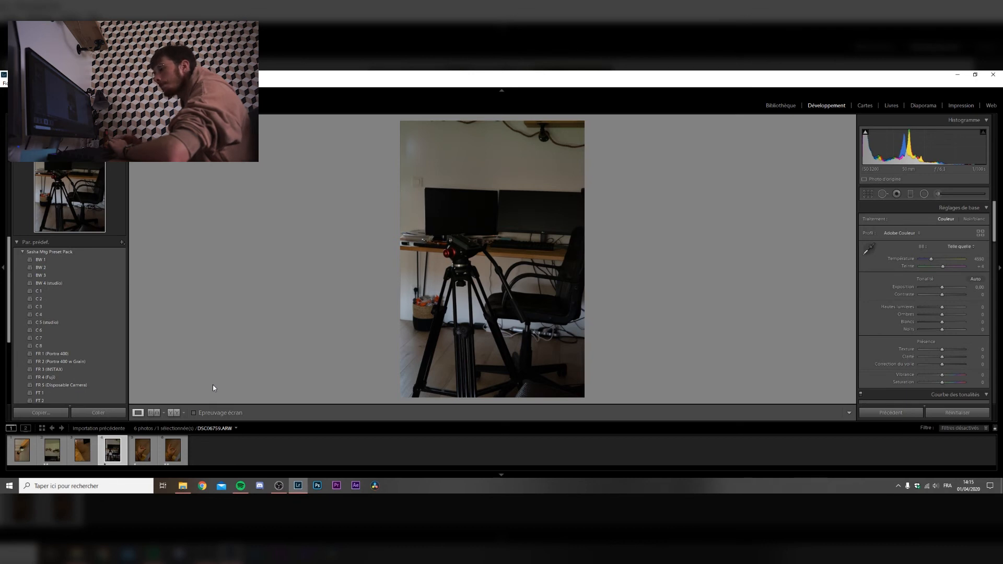
key("Left")
key("Left")
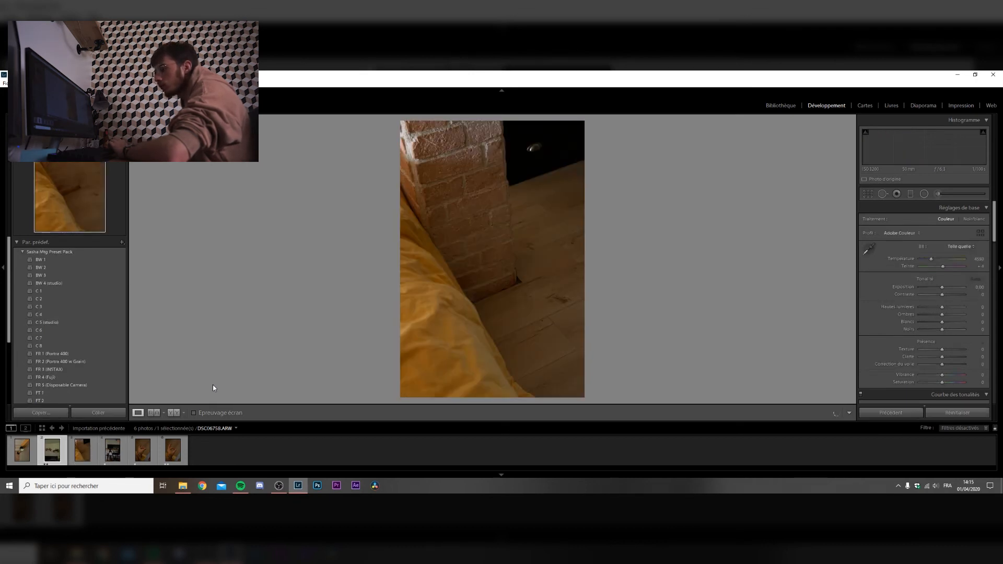
- Filter the filmstrip to rated photos, restrict it to two stars and more, and check the remaining hand photo
left_click(958, 428)
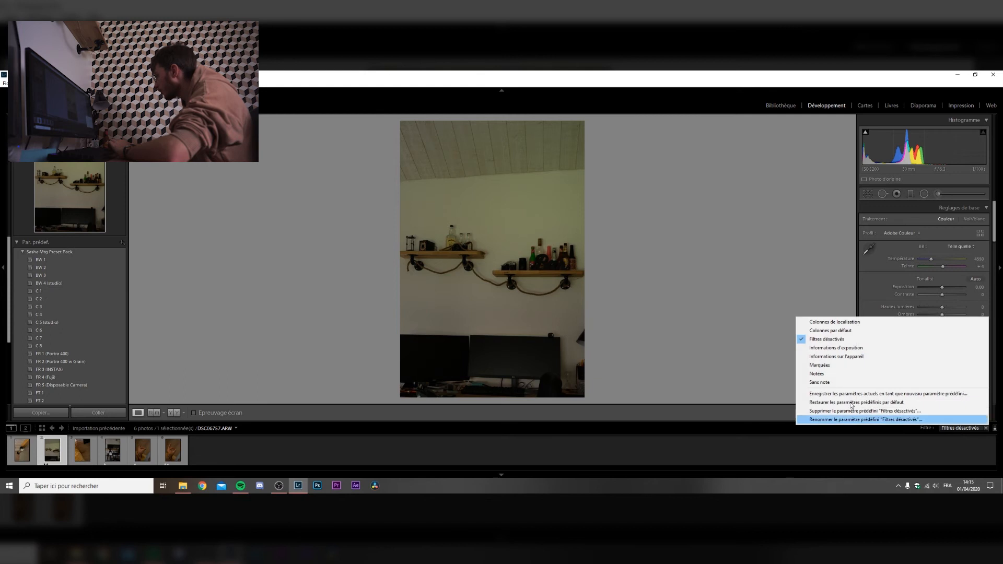
left_click(832, 374)
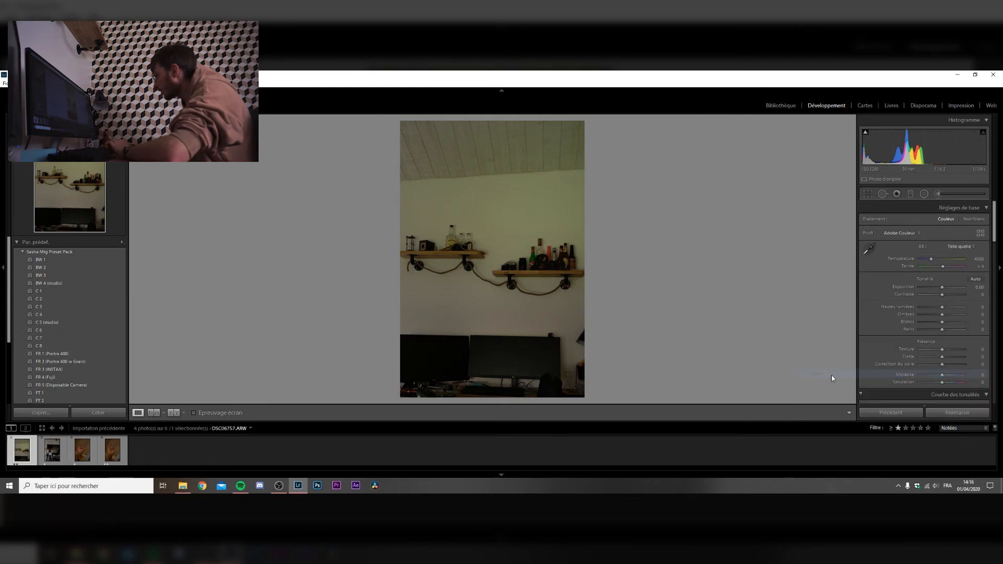
left_click(905, 428)
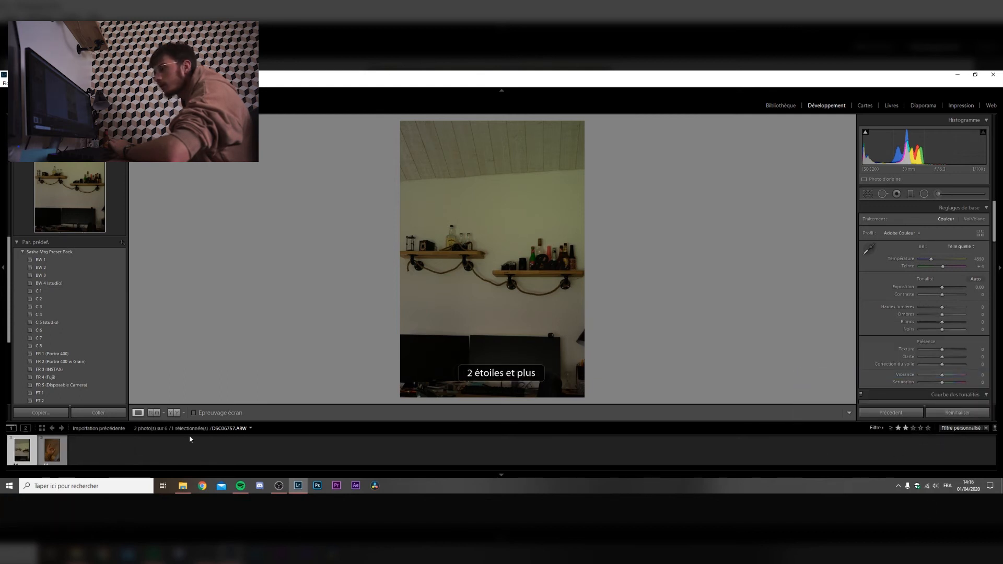
left_click(49, 455)
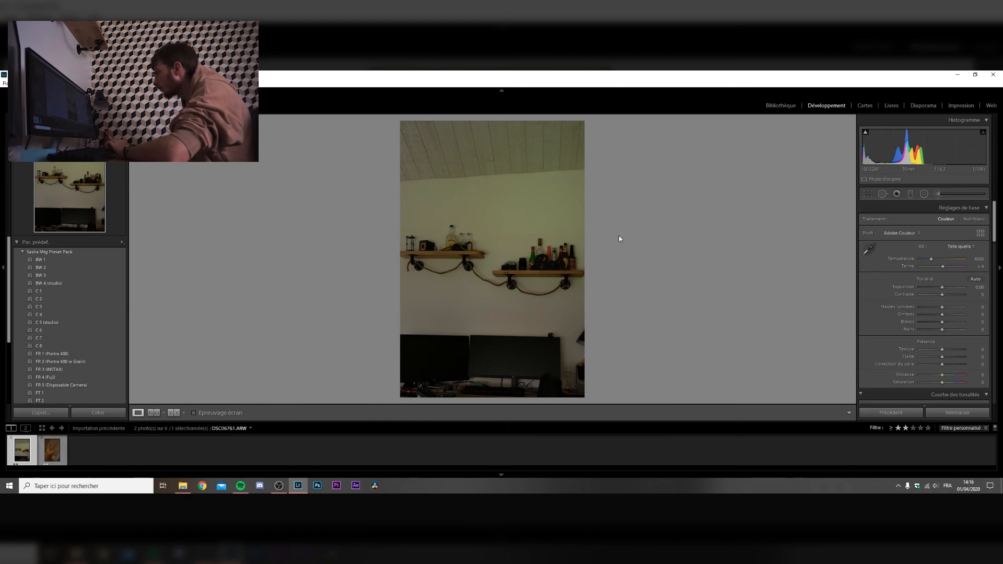
- Correct the shelves photo: temperature 4150, tint +26, exposure +1.14, highlights +35, shadows -21 and whites +7
left_click_drag(942, 287, 949, 307)
left_click(868, 248)
left_click(522, 229)
left_click_drag(942, 314, 943, 322)
left_click(869, 248)
left_click(543, 209)
left_click_drag(921, 268, 935, 268)
- Lower the midtones slightly on the shelves photo's tone curve and open the split-toning highlights colour picker
scroll(935, 282, "down", 10)
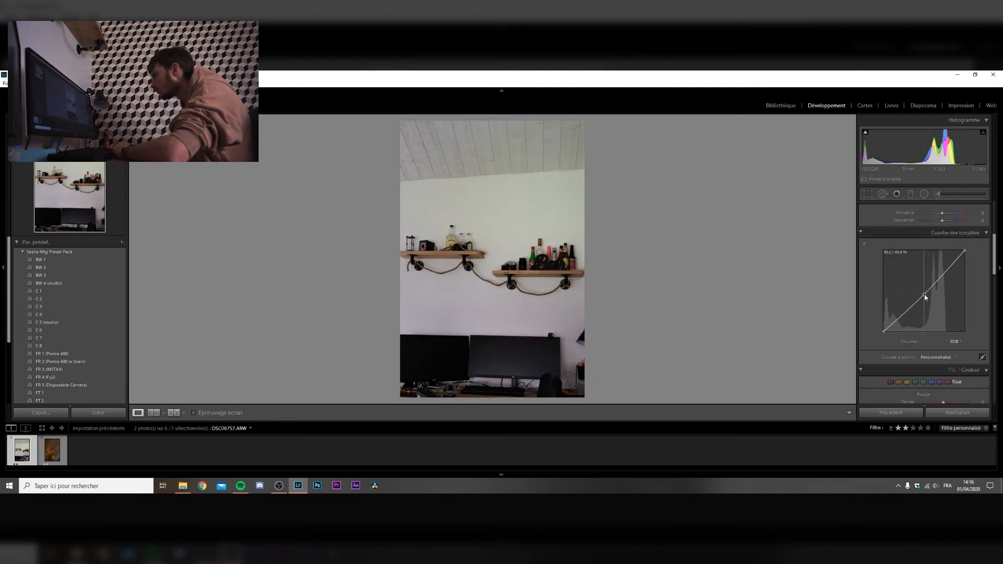
scroll(945, 289, "down", 5)
left_click(965, 294)
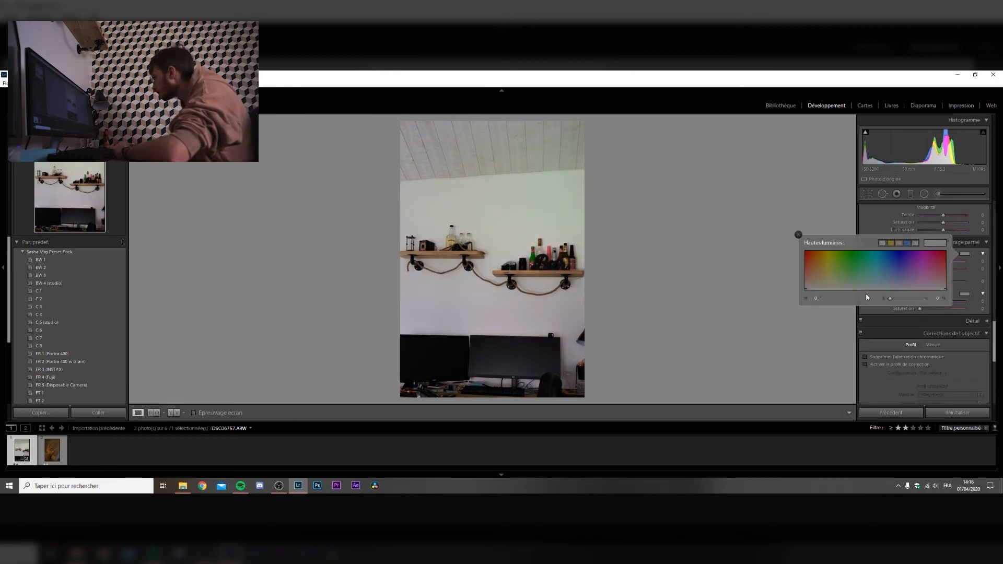
scroll(869, 282, "up", 15)
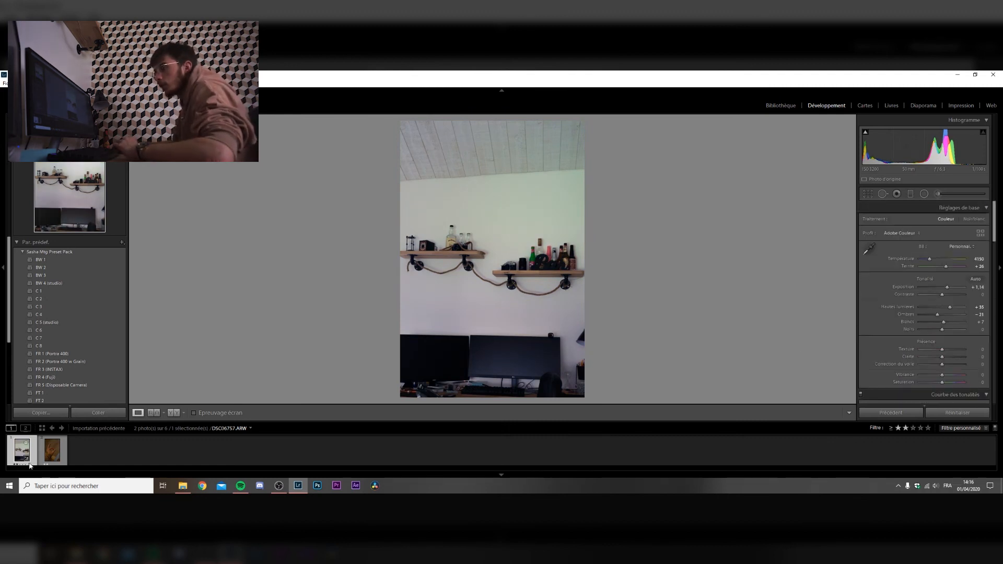
- Select both two-star photos and open the export settings for them
key("Right")
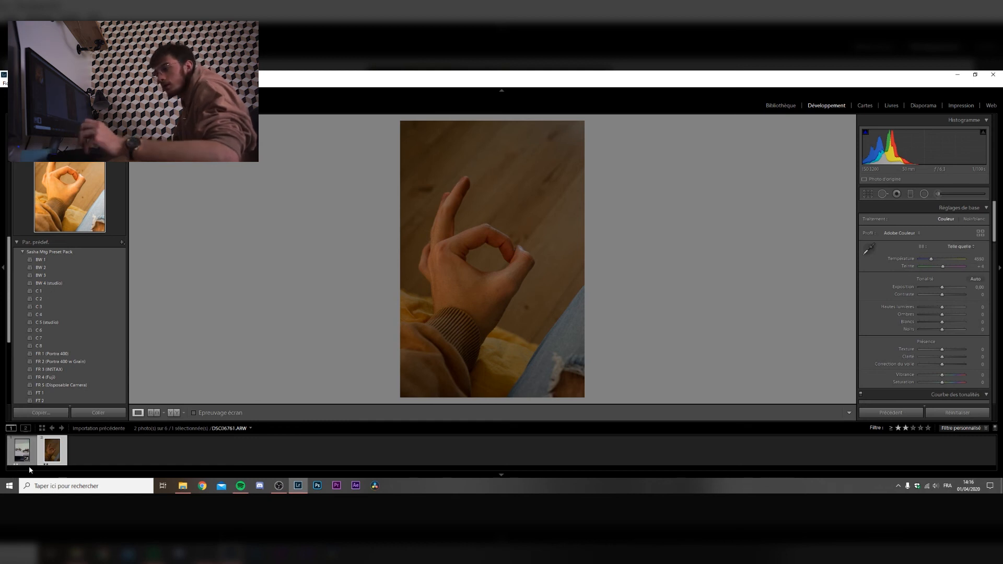
left_click(22, 450, "ctrl")
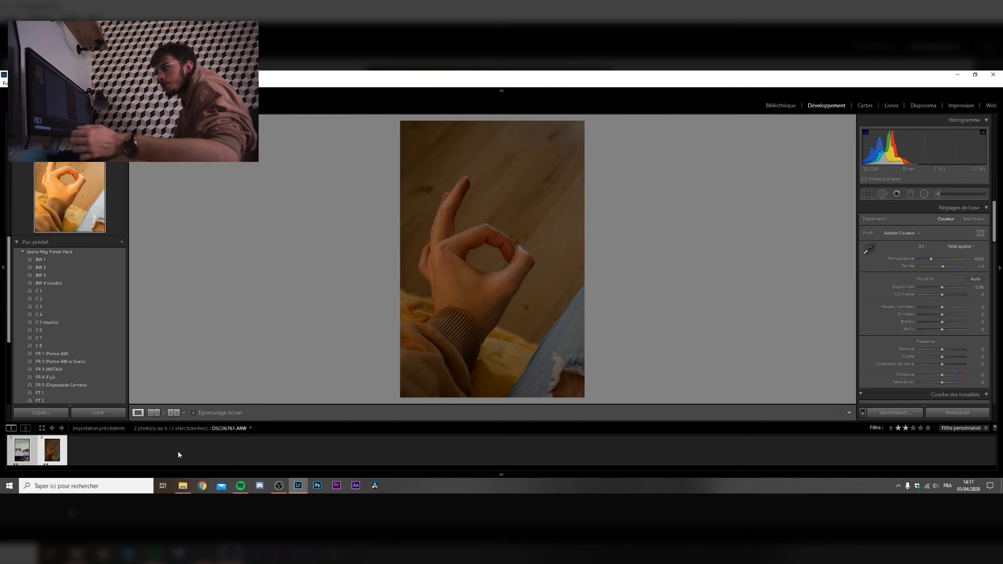
left_click(5, 84)
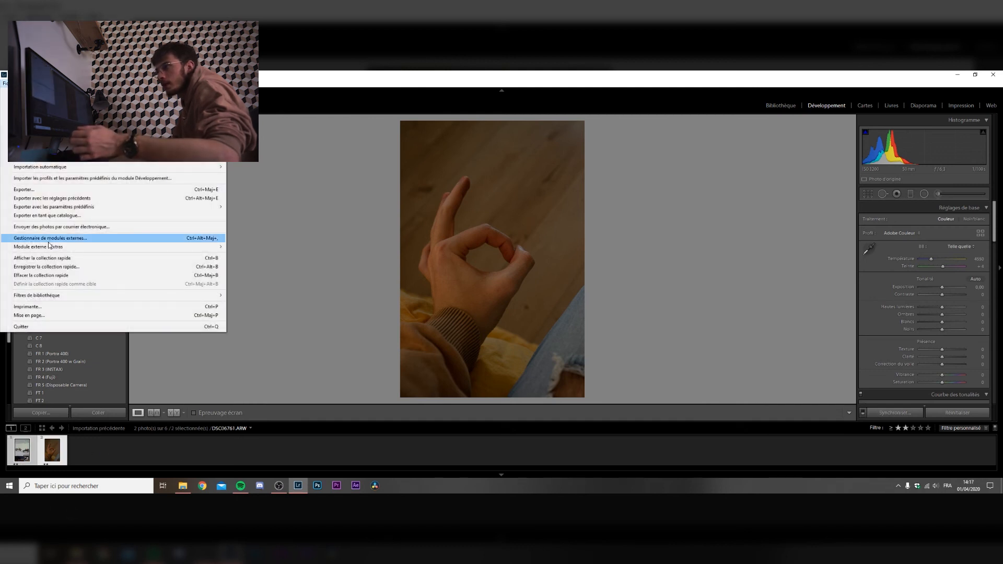
left_click(31, 189)
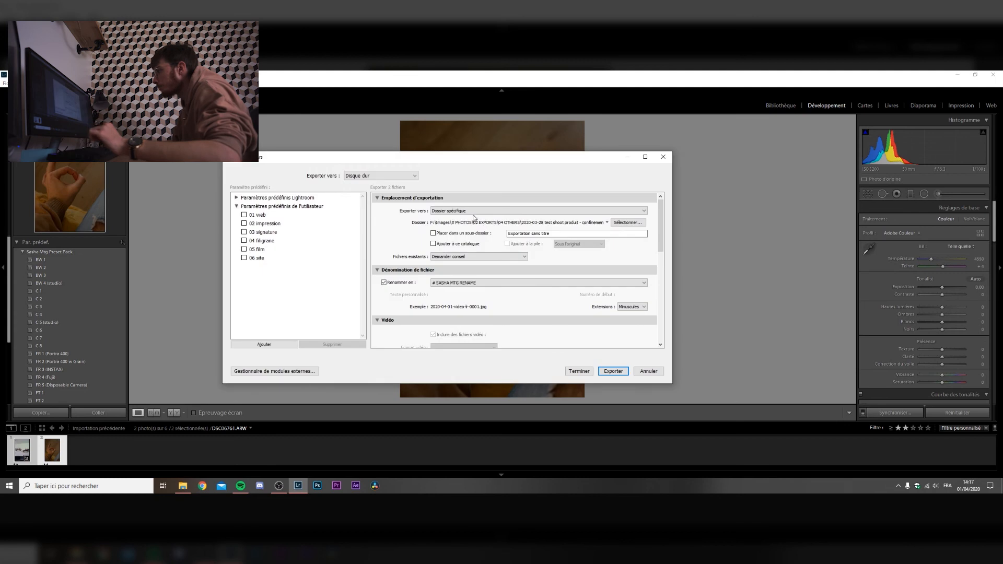
- Set the export destination to the "2020-04-01 video lr" folder in 02 EXPORTS, 04 OTHERS, and export both photos
left_click(626, 223)
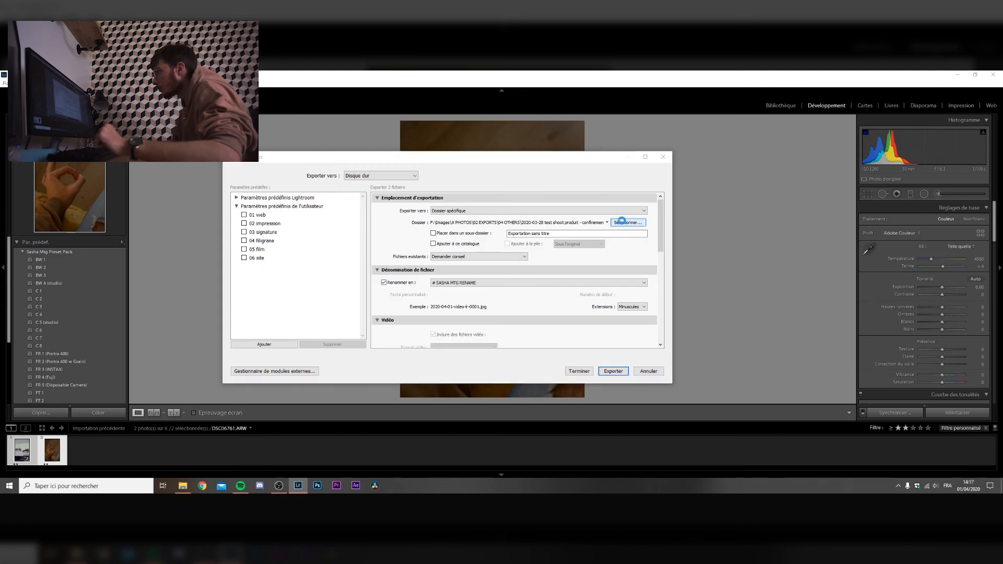
left_click(336, 184)
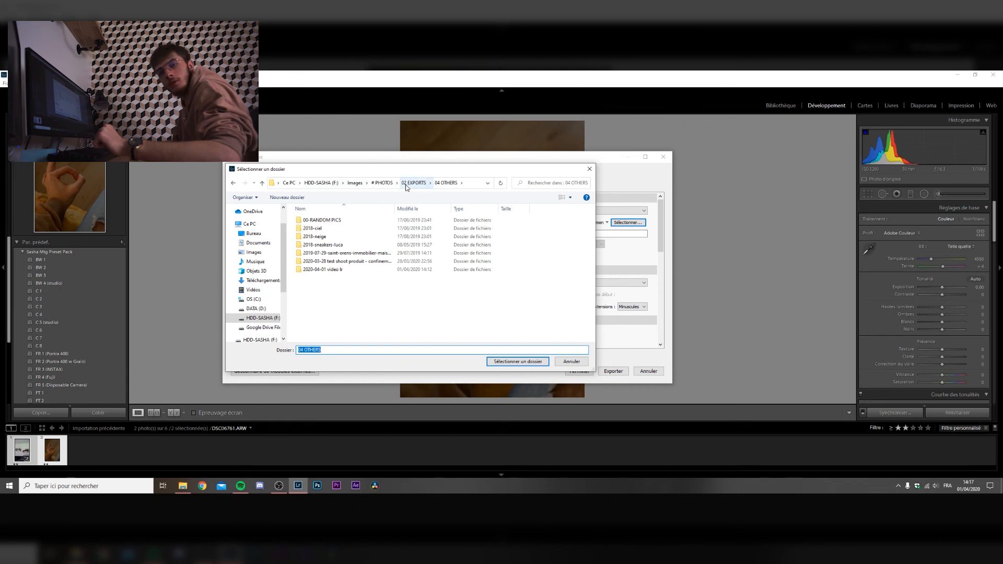
double_click(343, 271)
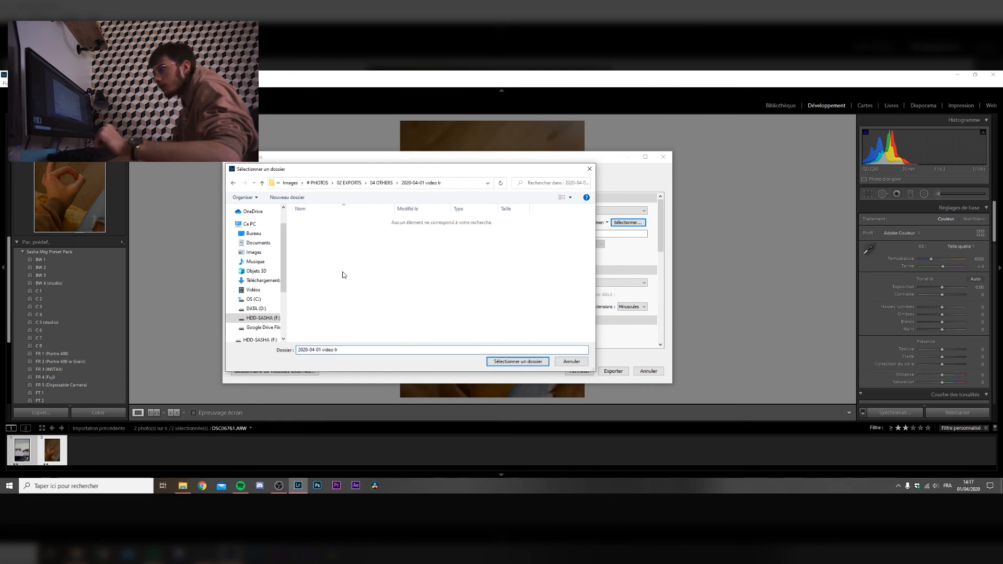
left_click(529, 362)
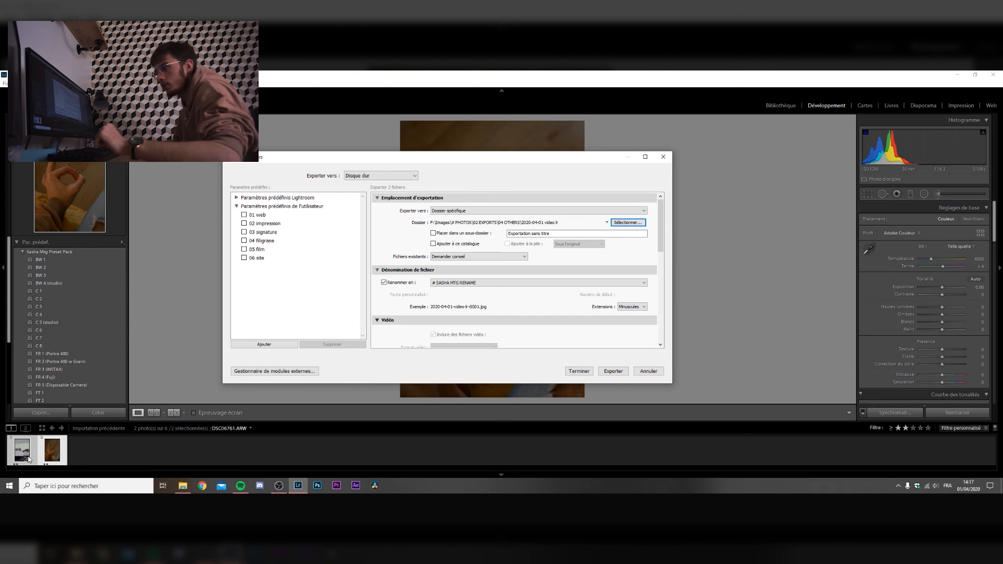
left_click(613, 371)
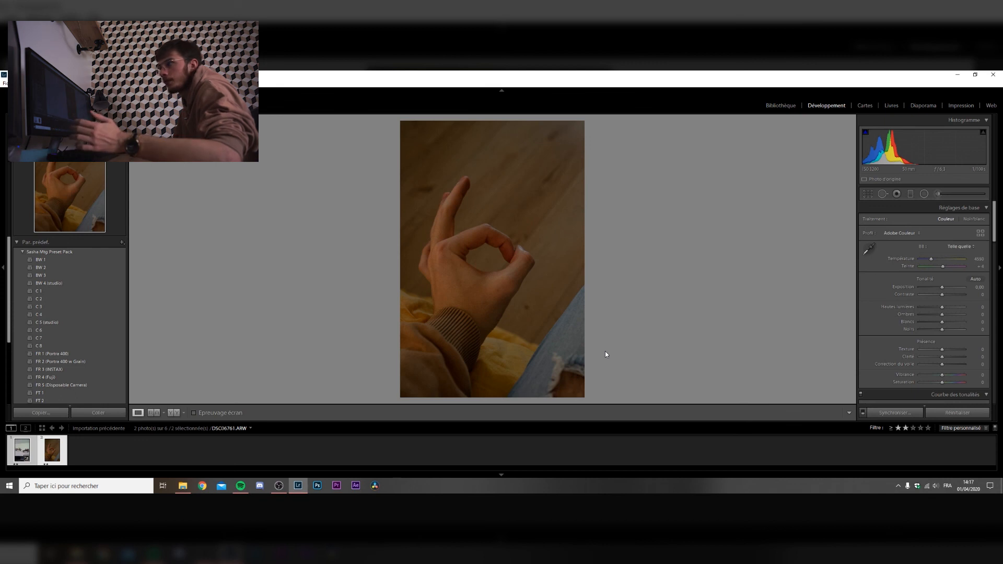
- Switch to File Explorer, browse from 02 EXPORTS through 04 OTHERS to "2020-04-01 video lr" and select the two exported JPGs
left_click(183, 490)
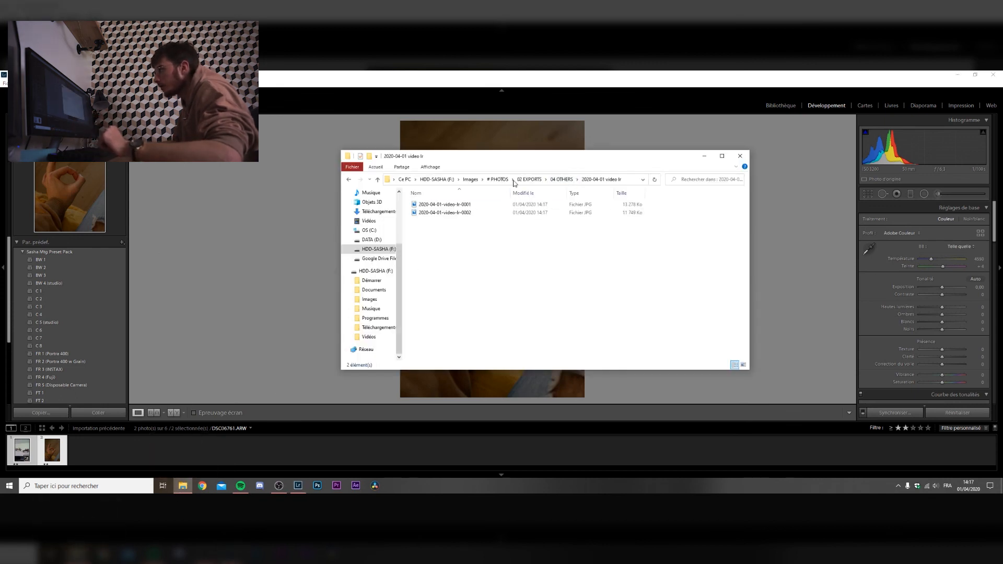
left_click(529, 180)
double_click(453, 235)
double_click(452, 254)
left_click_drag(426, 258, 524, 206)
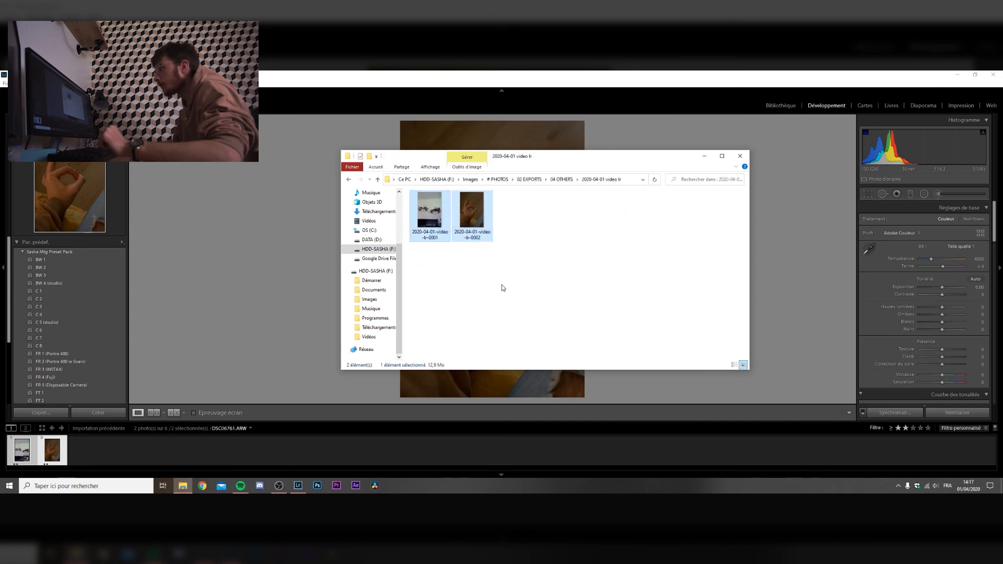